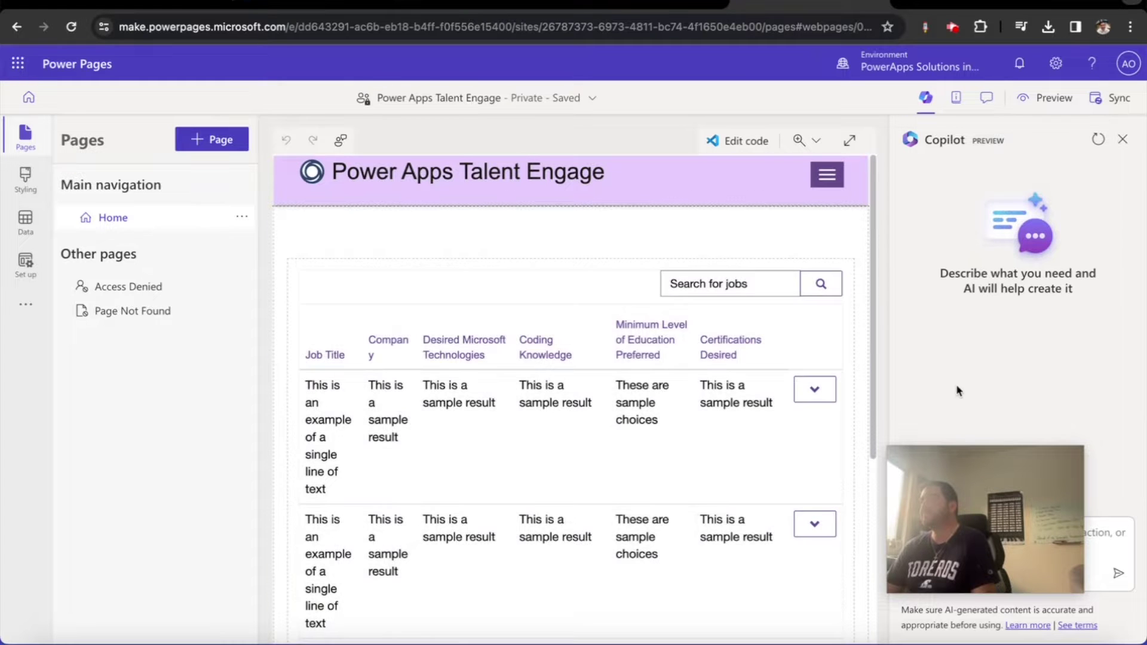
- Open the table permissions for the jobs list on the home page
mouse_move(967, 466)
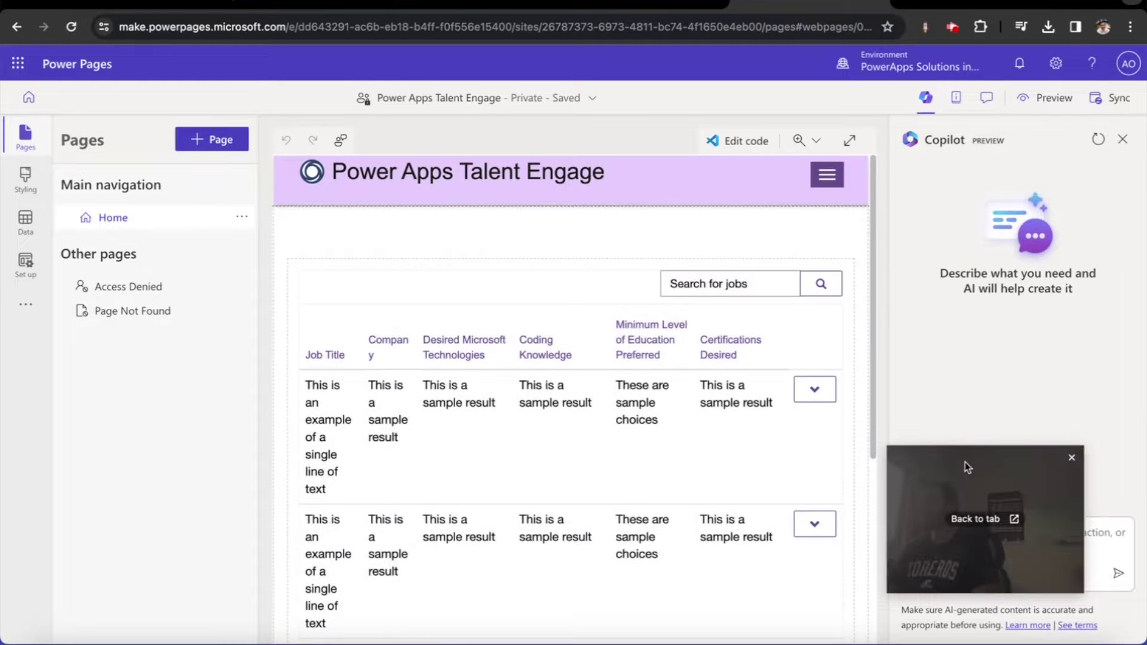
left_click_drag(966, 461, 992, 328)
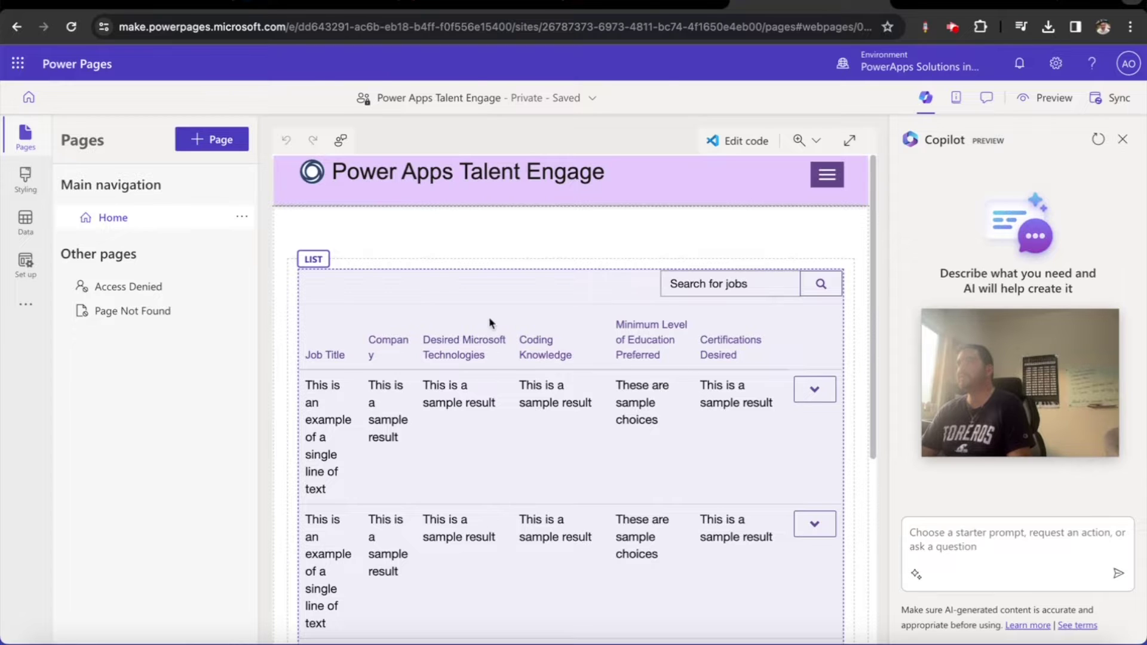
left_click(368, 317)
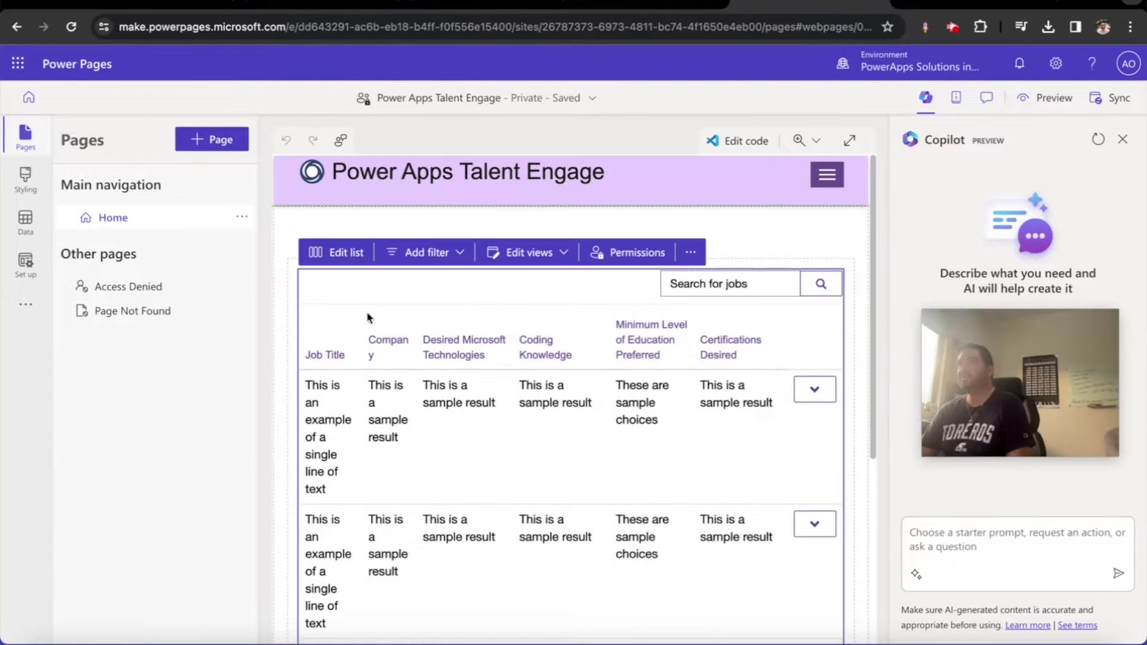
left_click(630, 252)
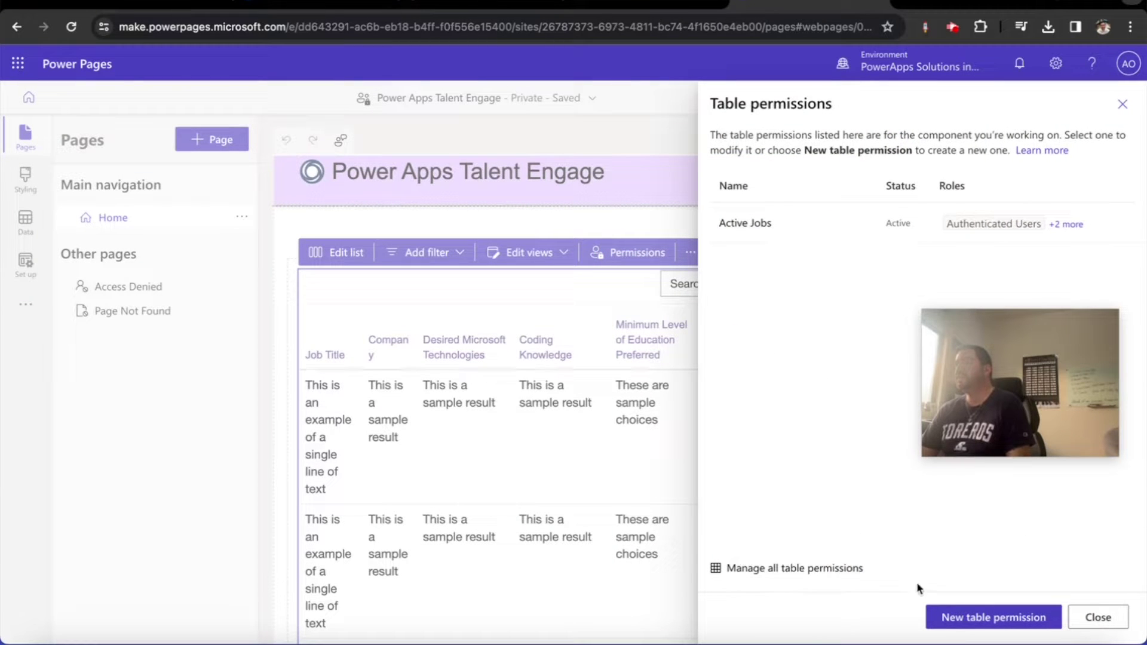
- Start a new table permission named 'Application' with Global access
left_click(950, 619)
left_click(891, 459)
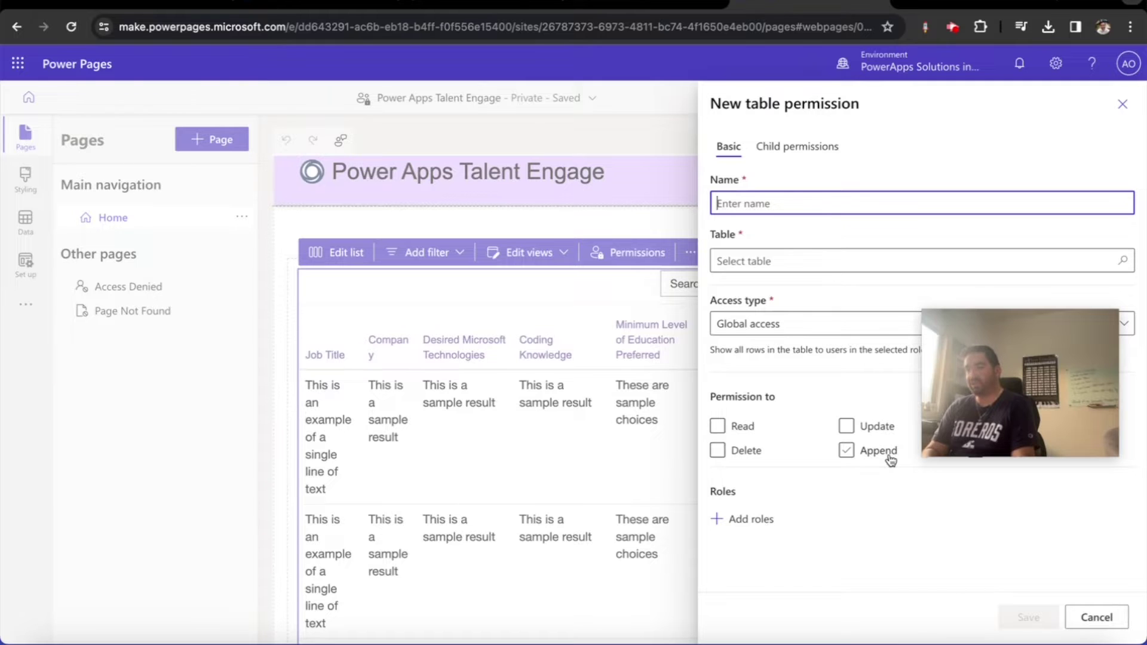
type("Application")
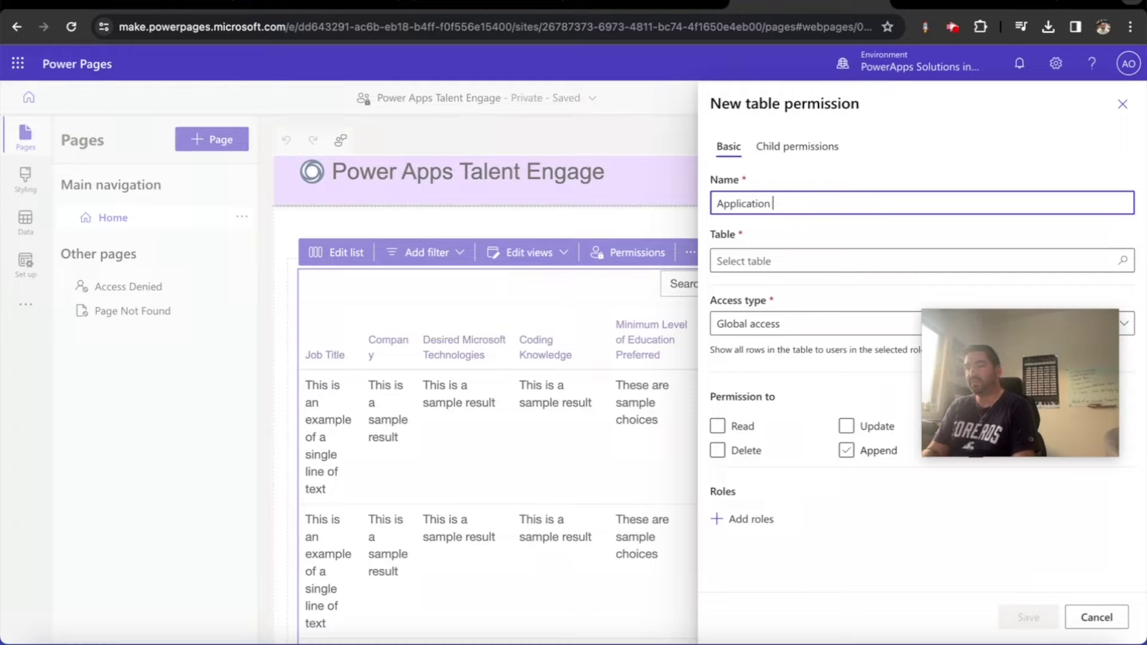
left_click(772, 267)
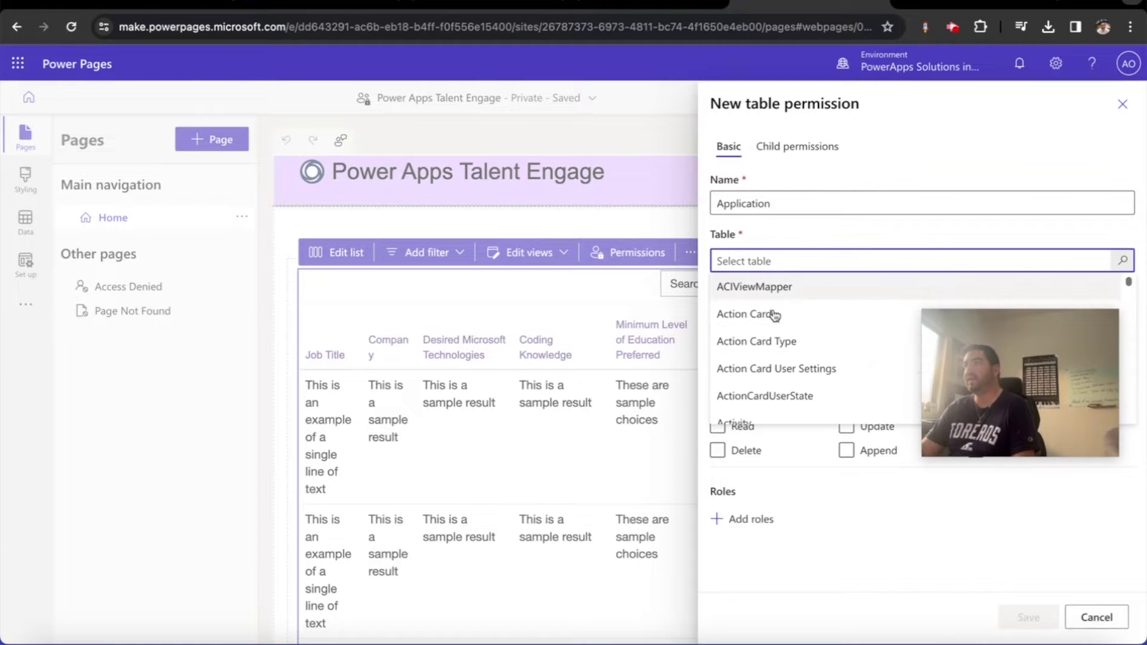
- Set the permission's table to Application (ayo_application) by searching 'appl'
type("appl")
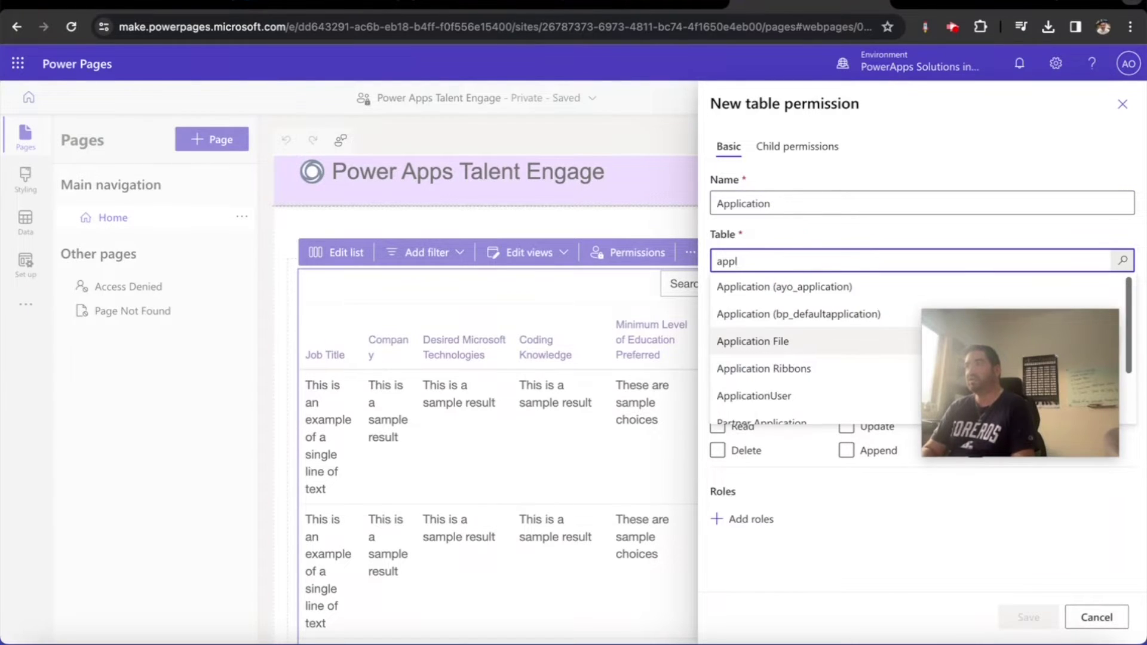
left_click(777, 288)
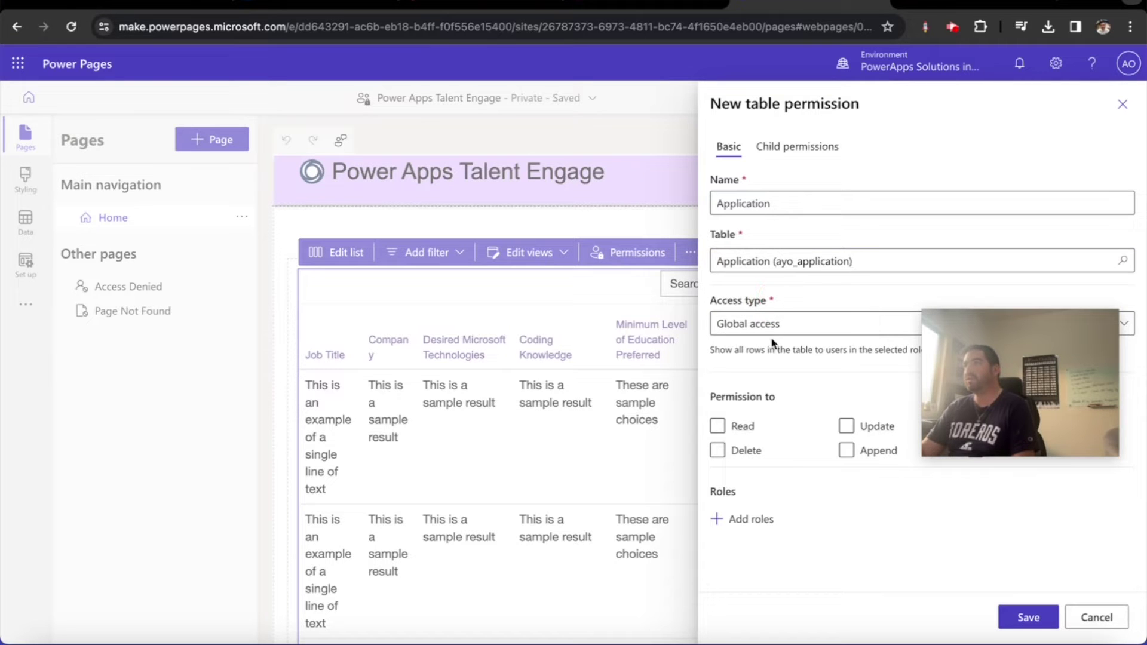
left_click_drag(973, 322, 840, 503)
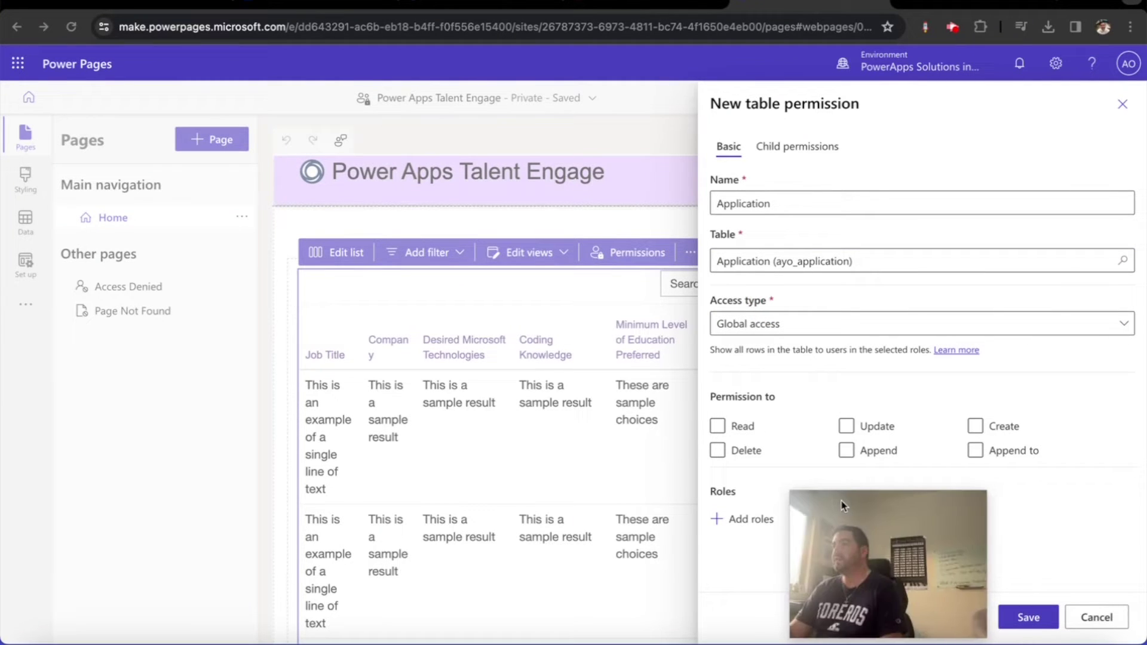
- Grant Read, Update, Create, Append and Append to rights on applications
left_click(723, 428)
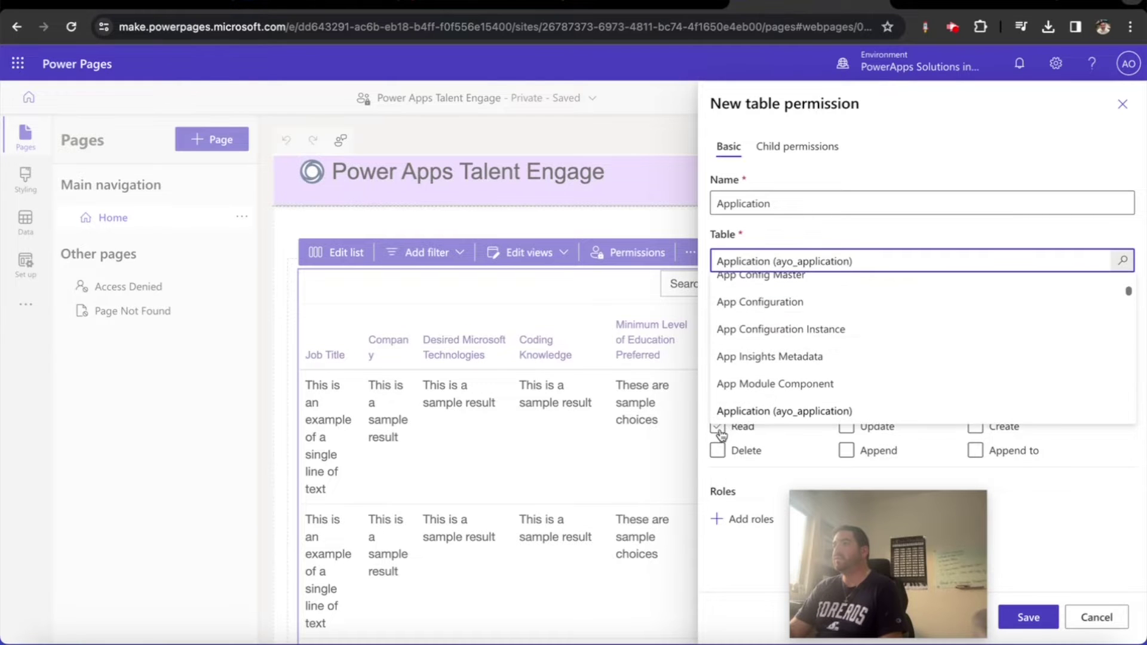
left_click(720, 428)
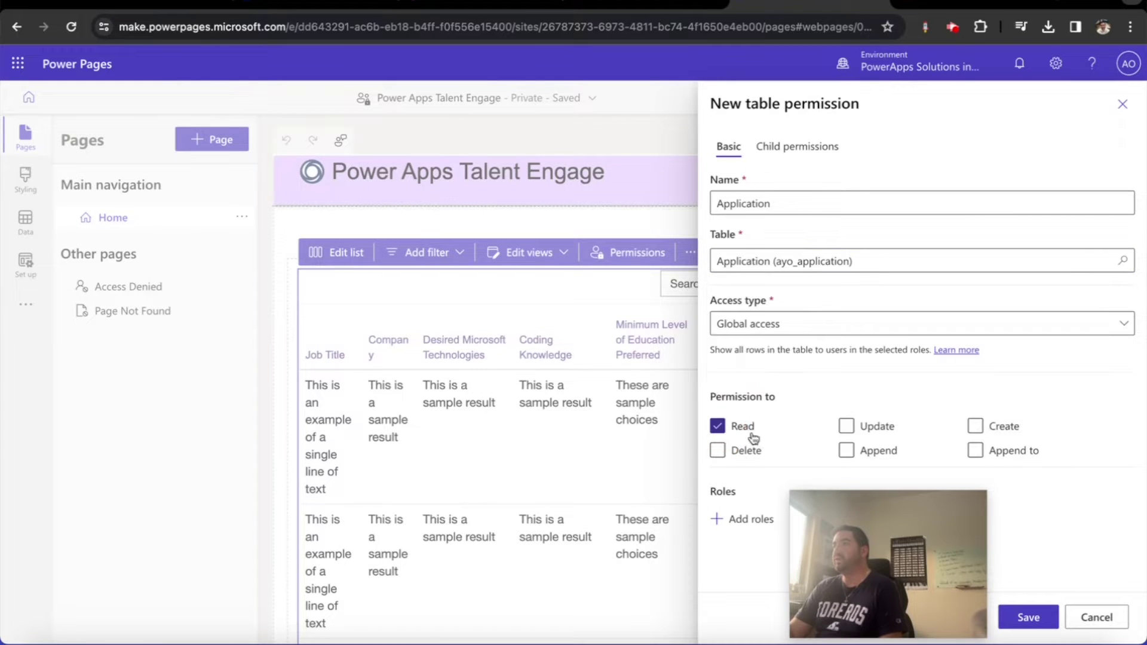
left_click(846, 428)
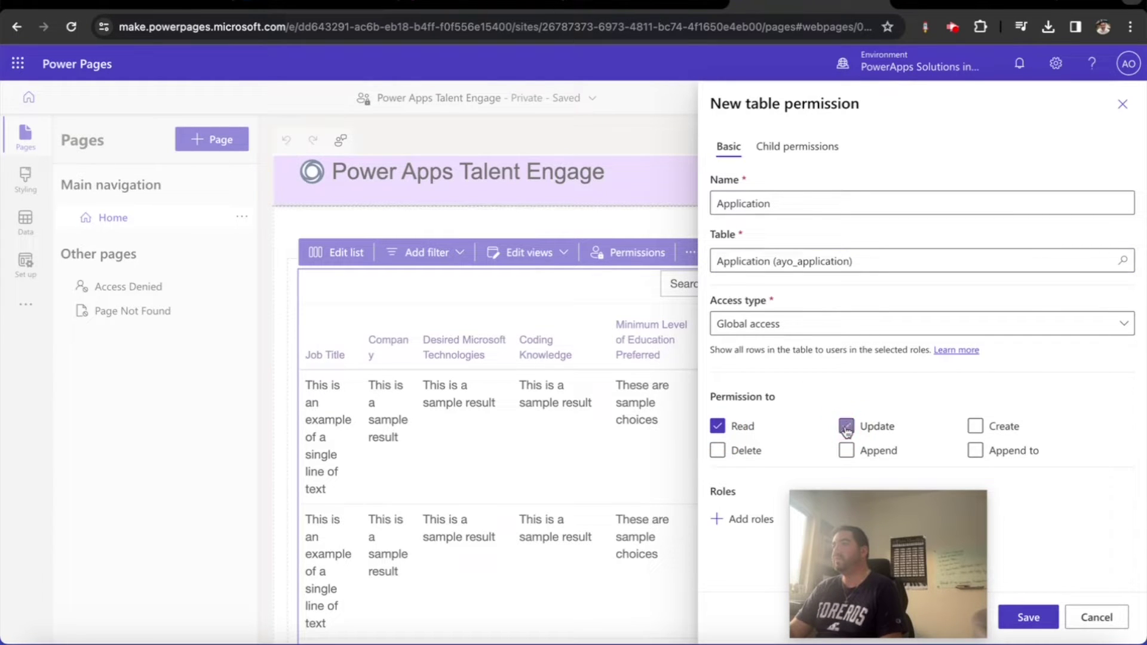
left_click(973, 427)
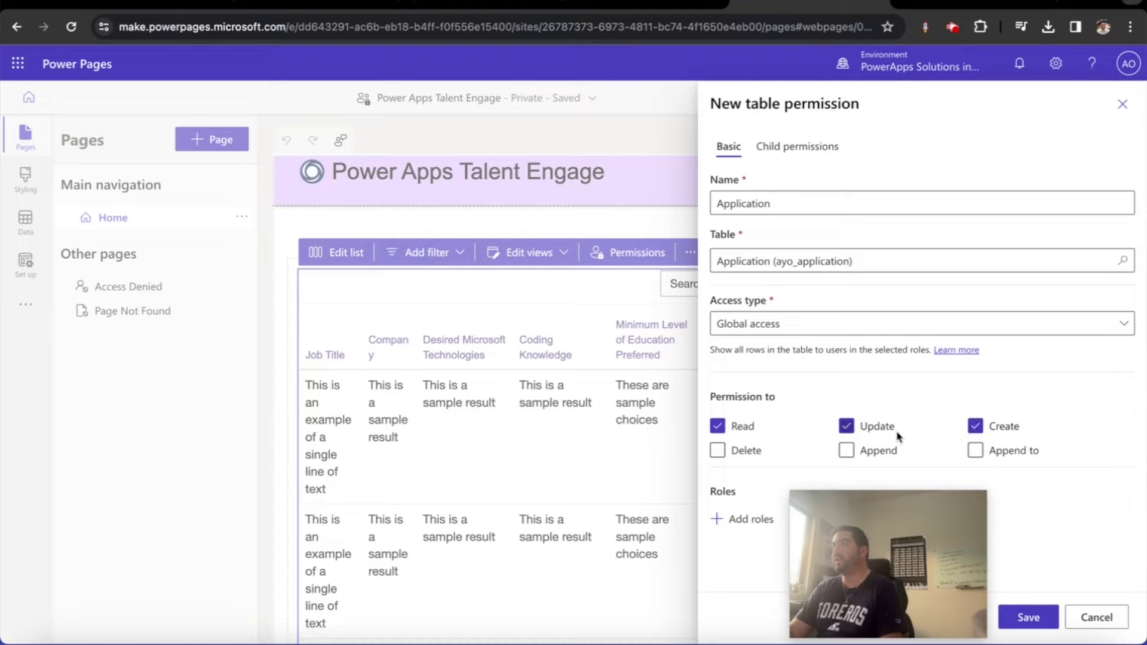
left_click(847, 451)
left_click(976, 452)
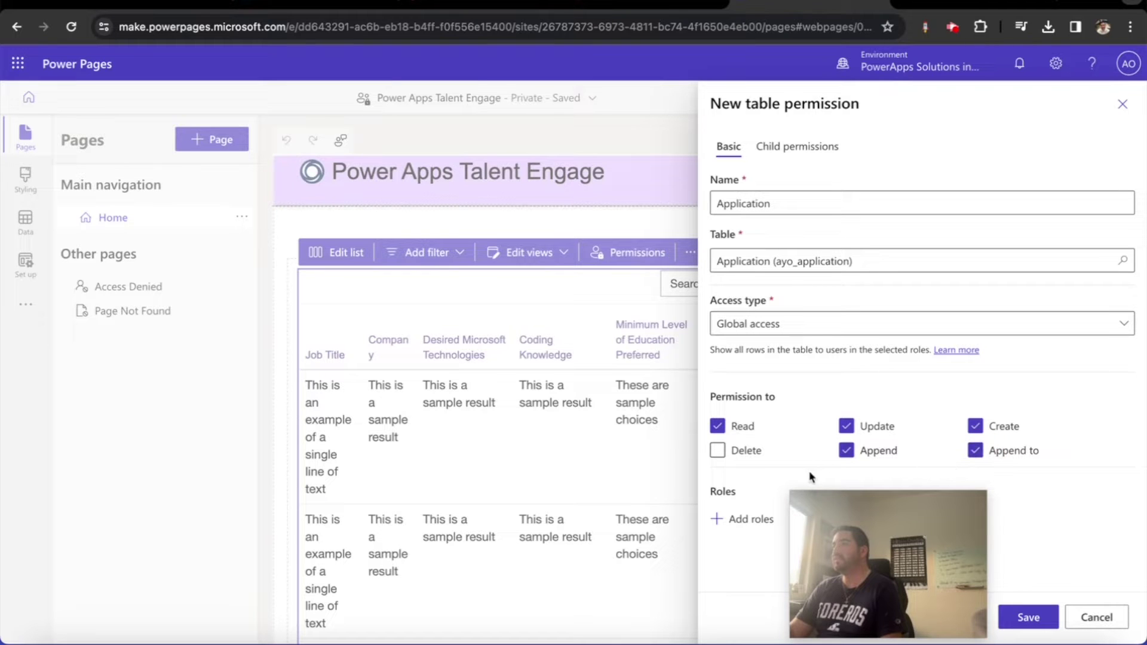
left_click(754, 519)
- Assign Administrators, Anonymous Users and Authenticated Users roles, then save despite the anonymous-visibility warning
left_click(541, 537)
left_click(526, 562)
left_click(509, 587)
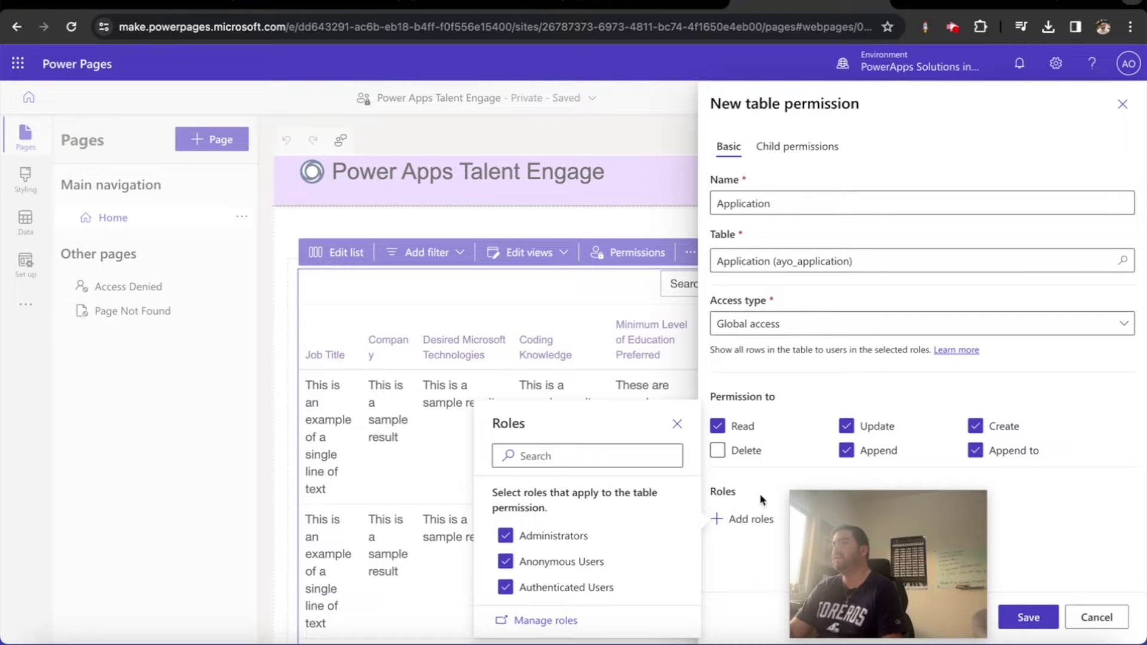
left_click(1012, 508)
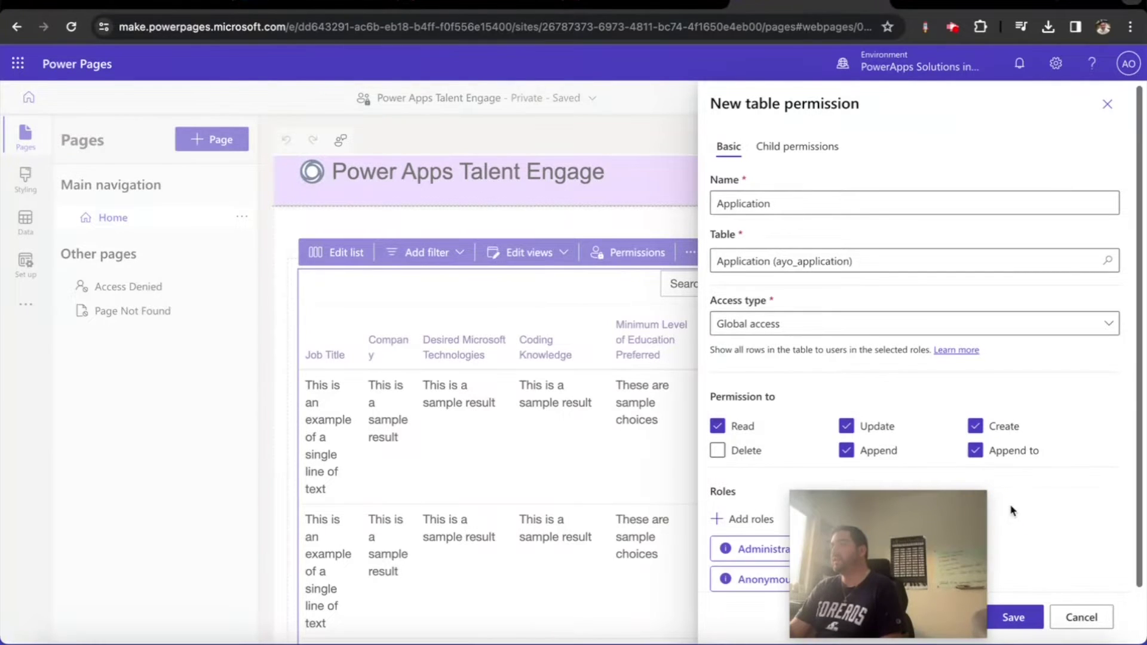
left_click(1014, 617)
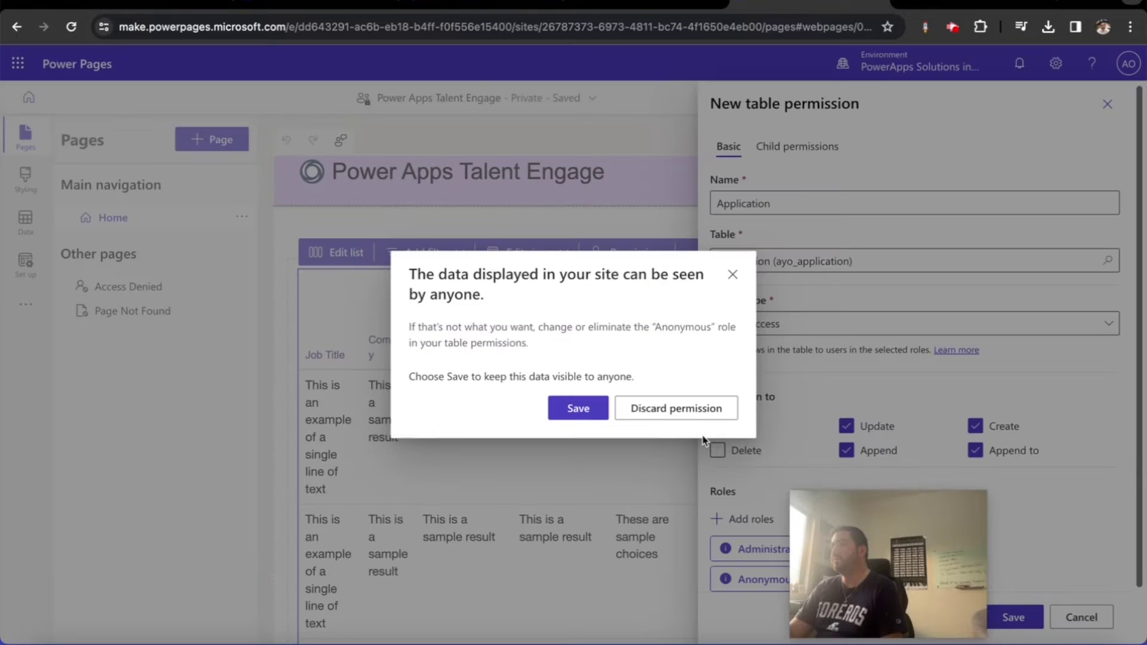
left_click(582, 407)
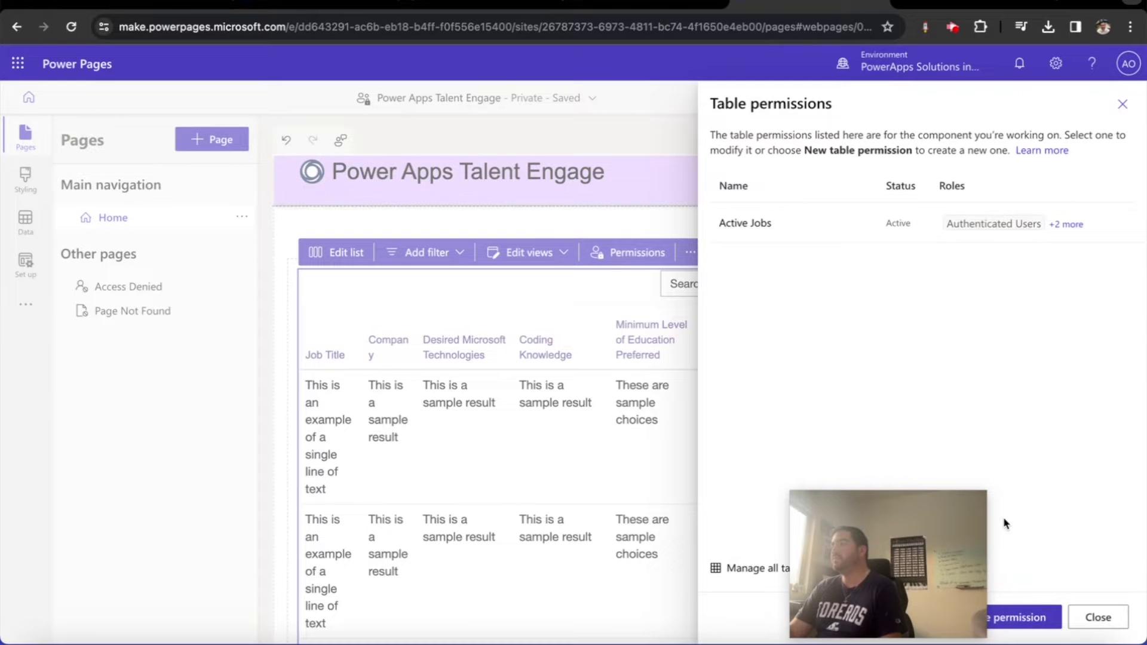
- Reopen the jobs list's permissions and review all site table permissions for Application
mouse_move(938, 538)
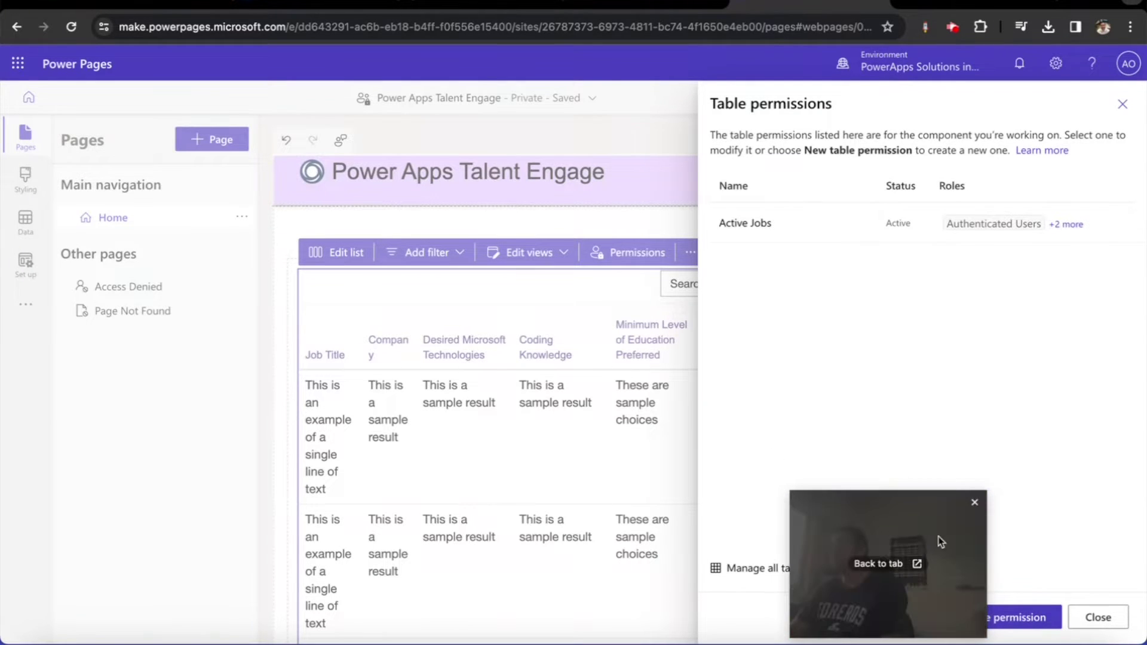
left_click_drag(901, 514, 854, 399)
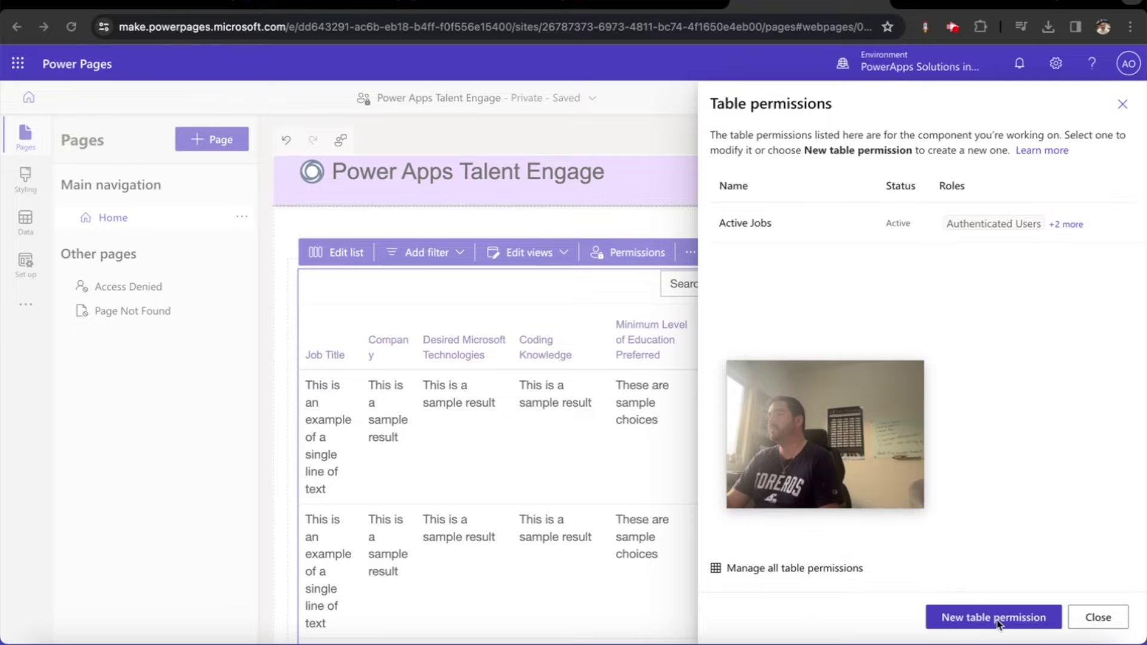
left_click(1097, 619)
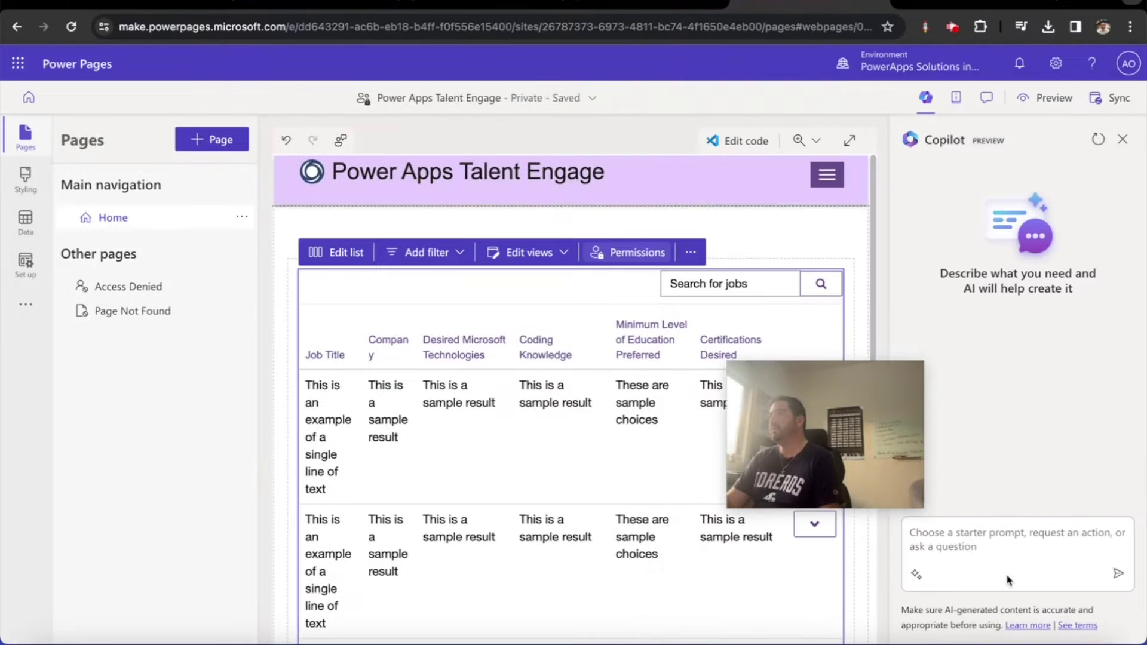
left_click(597, 252)
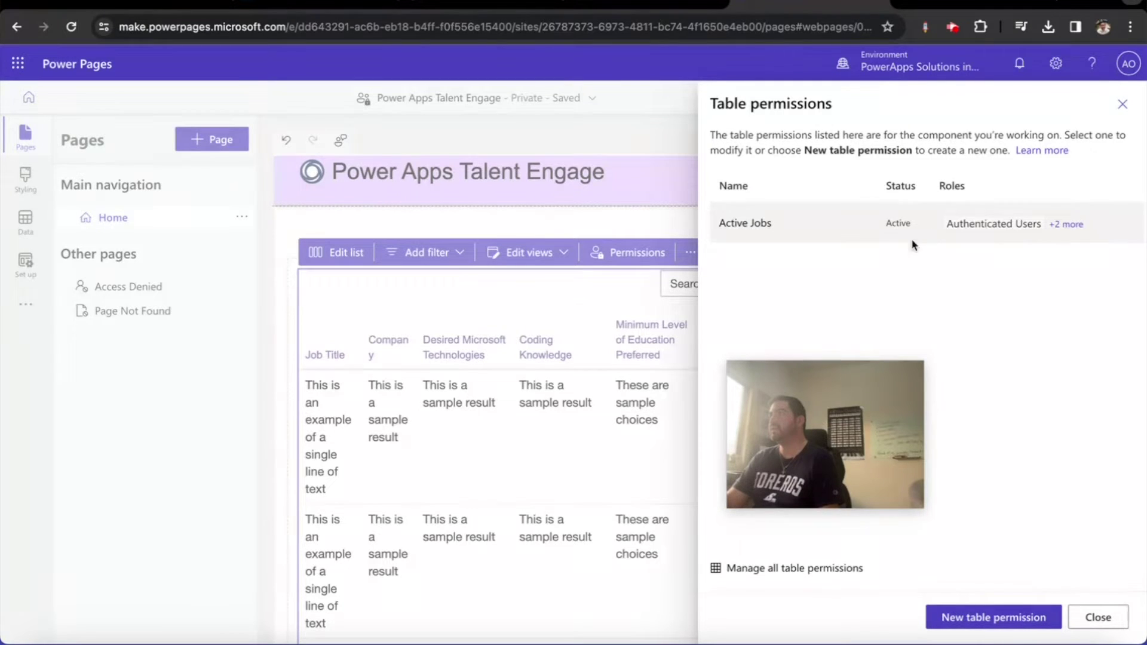
left_click(796, 568)
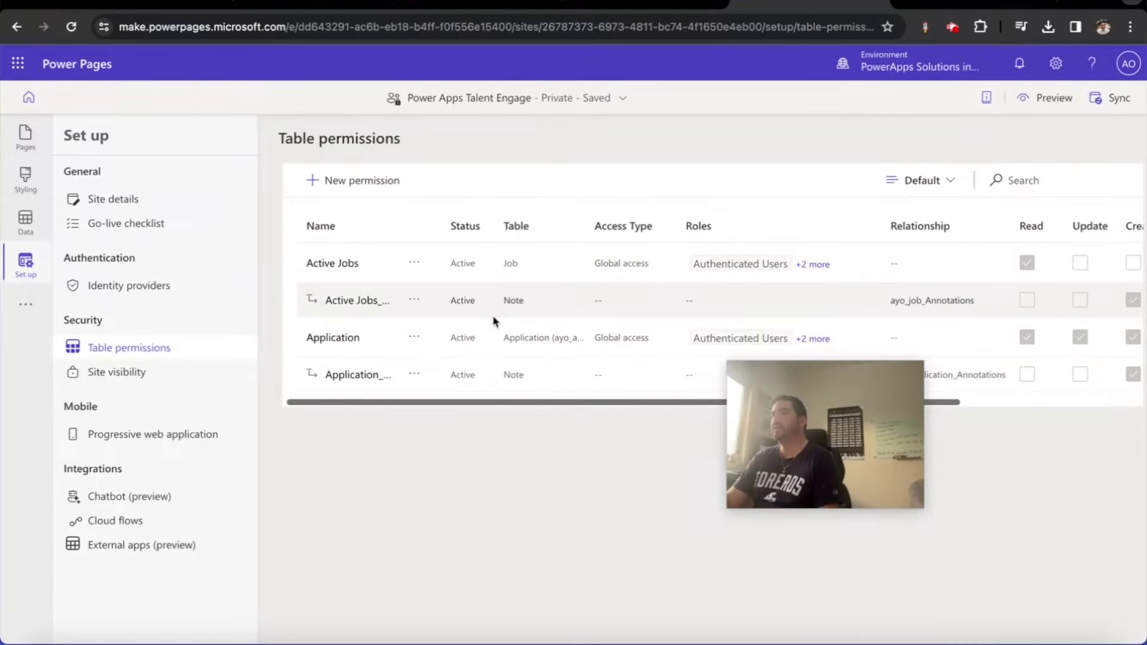
- Return to the Pages workspace and preview the live site
left_click(26, 139)
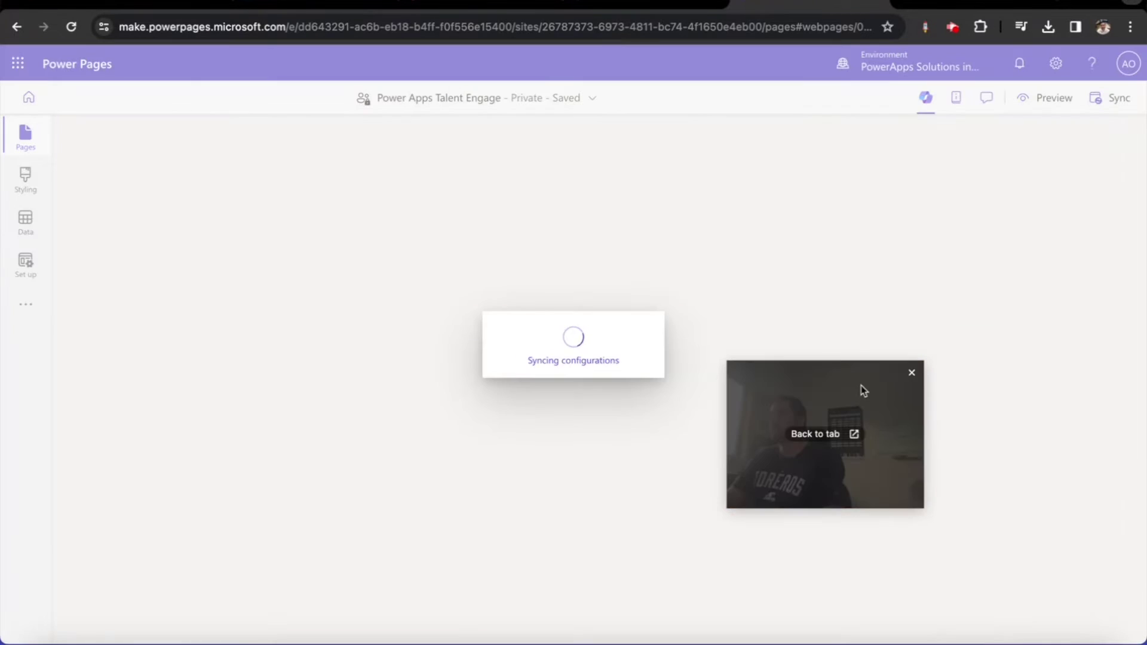
left_click_drag(861, 385, 1035, 422)
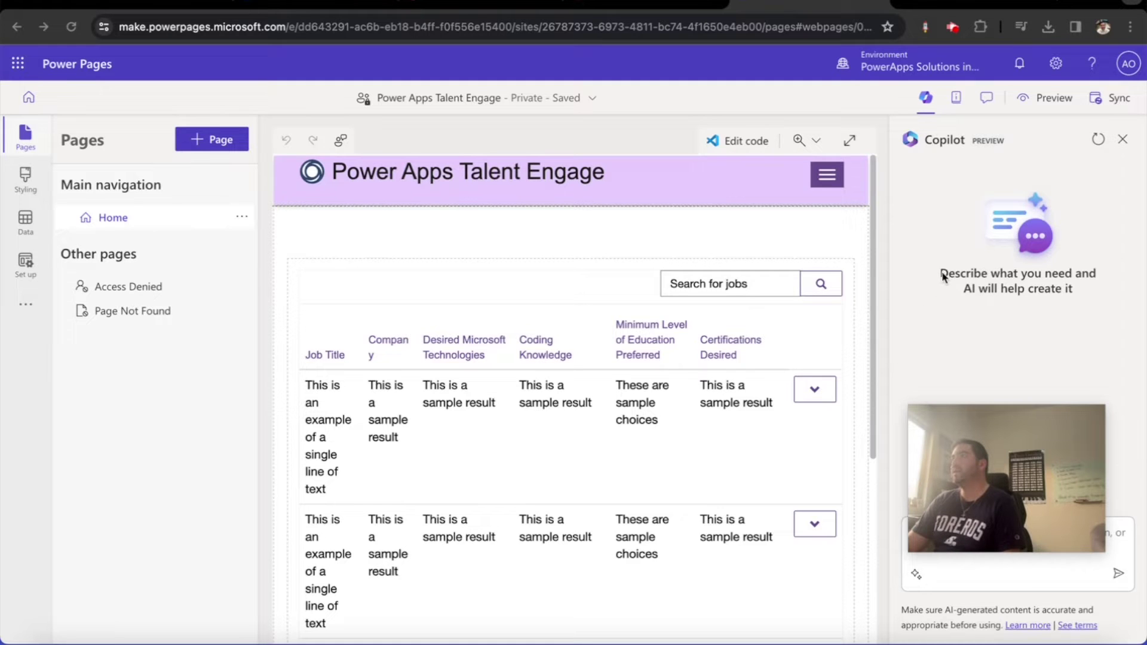
left_click(1049, 100)
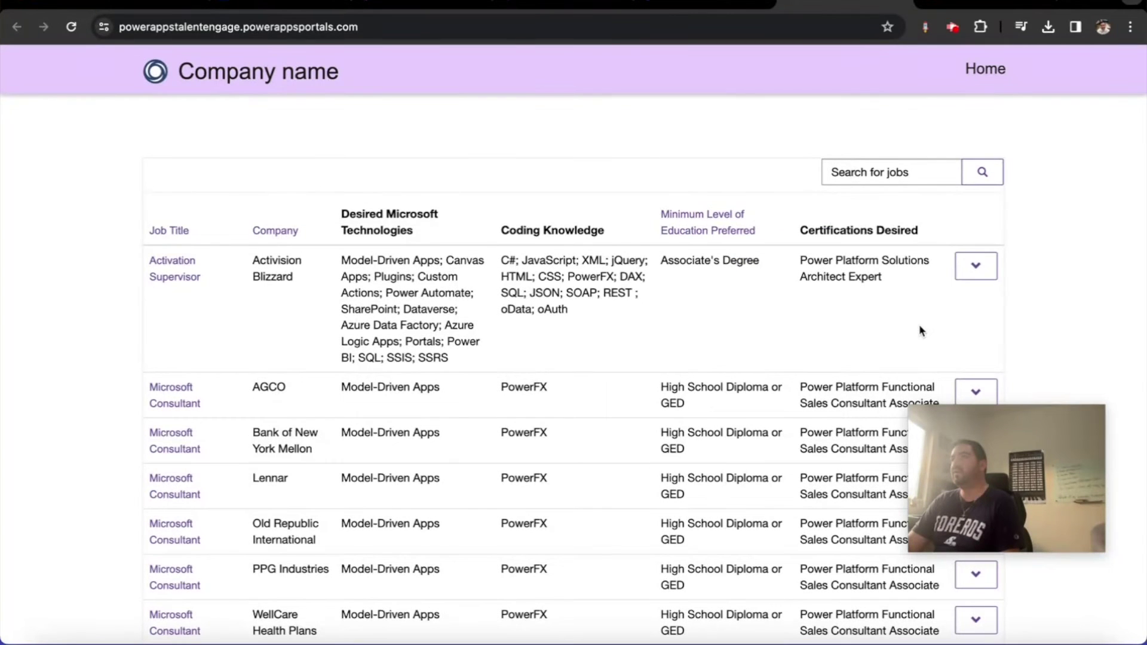
- Open Activation Supervisor's details and scroll to Engagement, where Number of Applications is 0
left_click(976, 266)
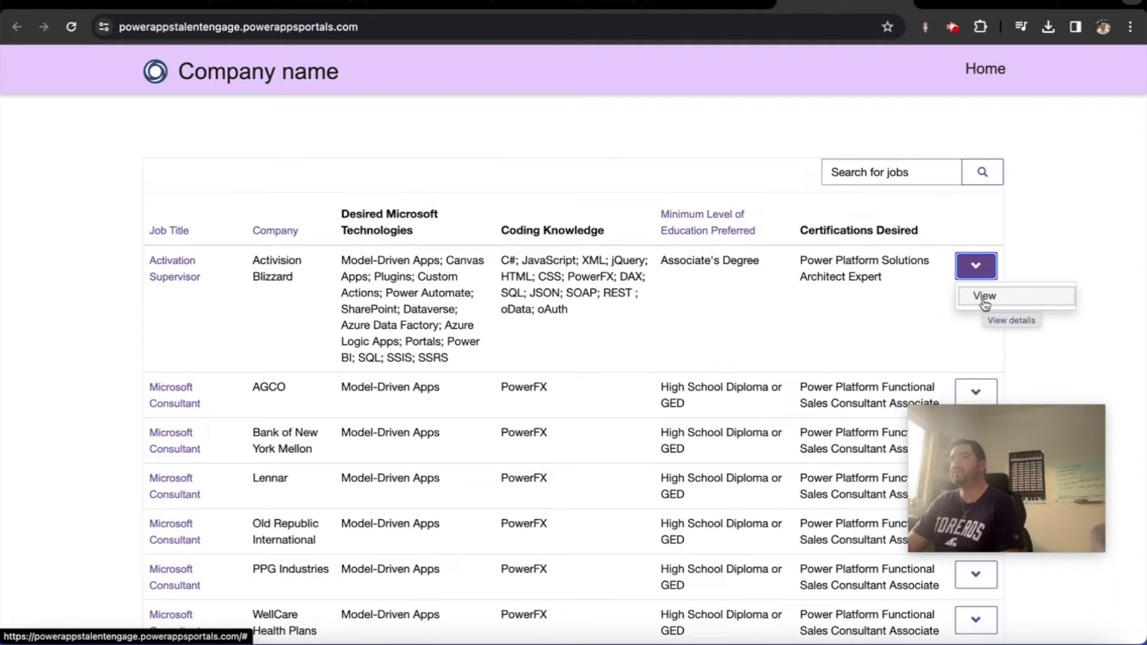
left_click(985, 297)
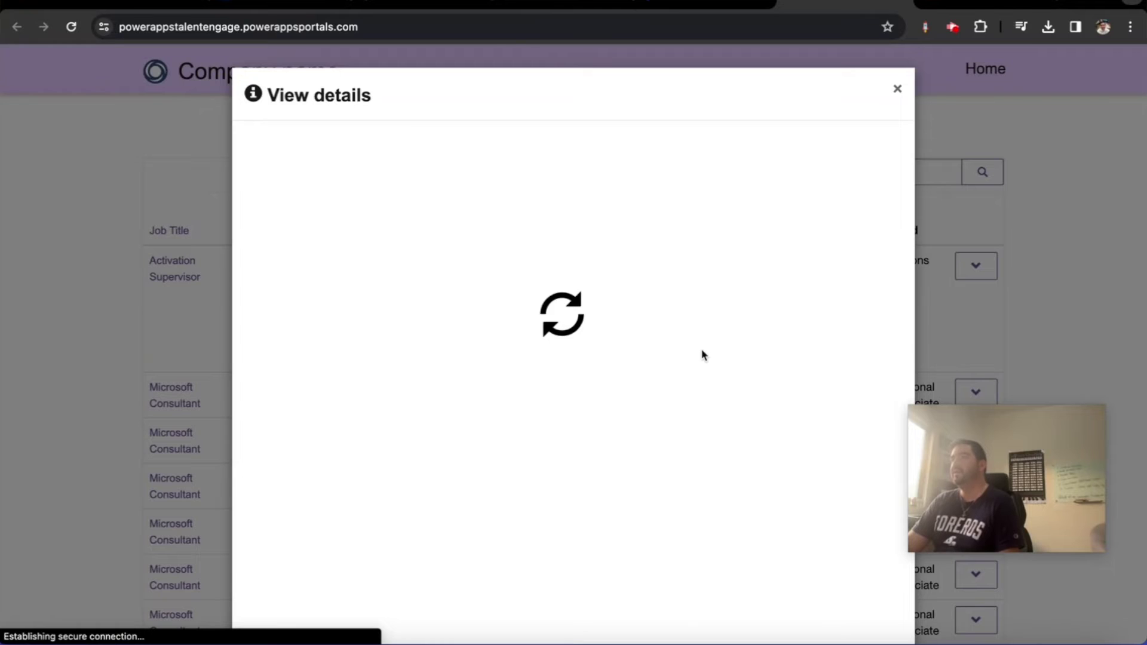
scroll(634, 374, "down", 7)
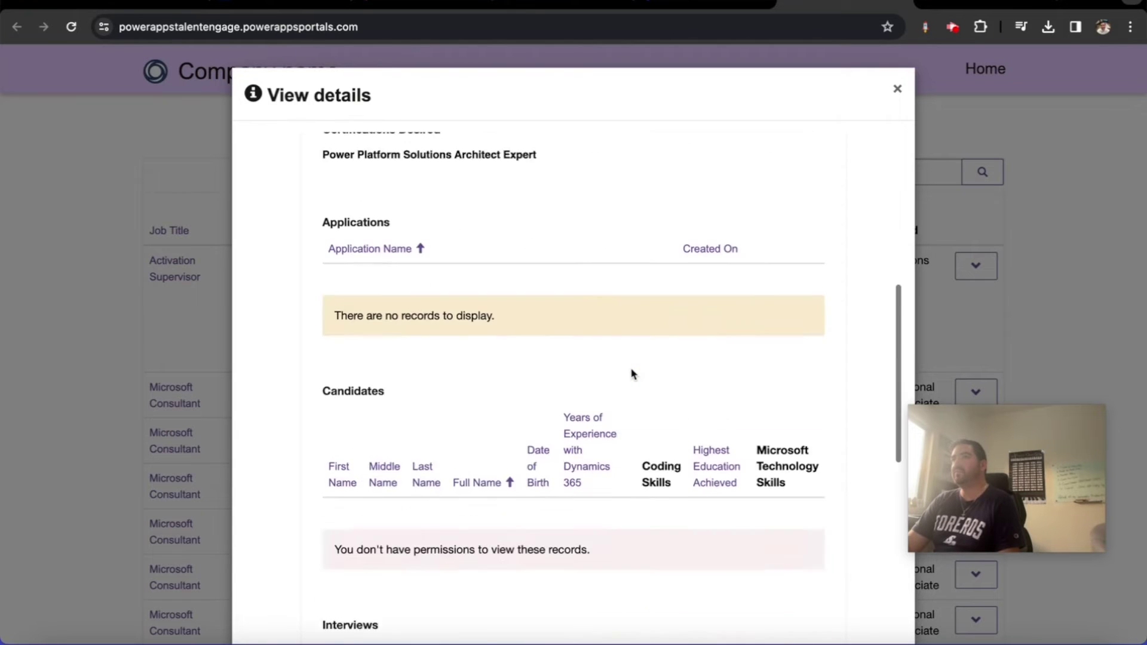
scroll(633, 373, "down", 1)
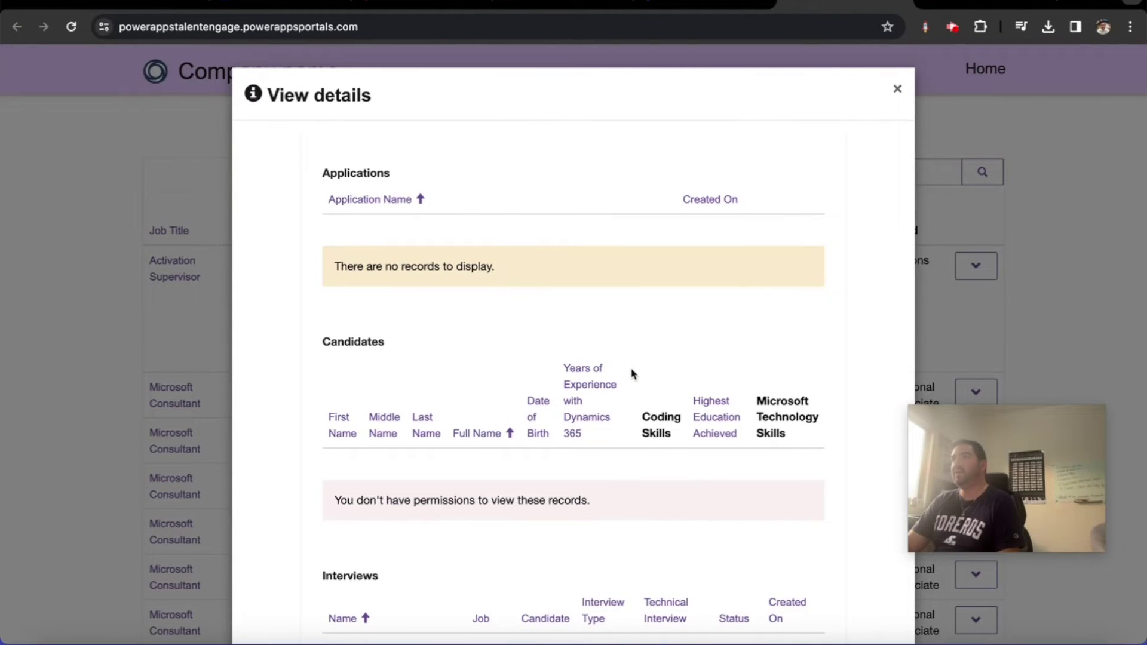
scroll(632, 373, "down", 1)
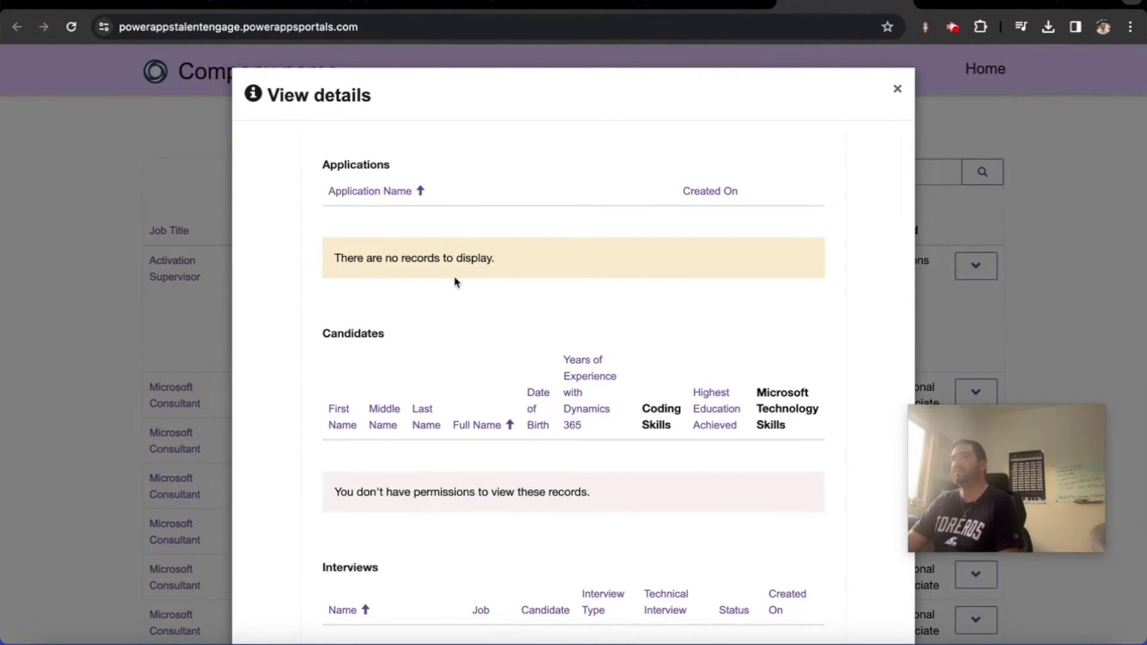
scroll(501, 301, "down", 10)
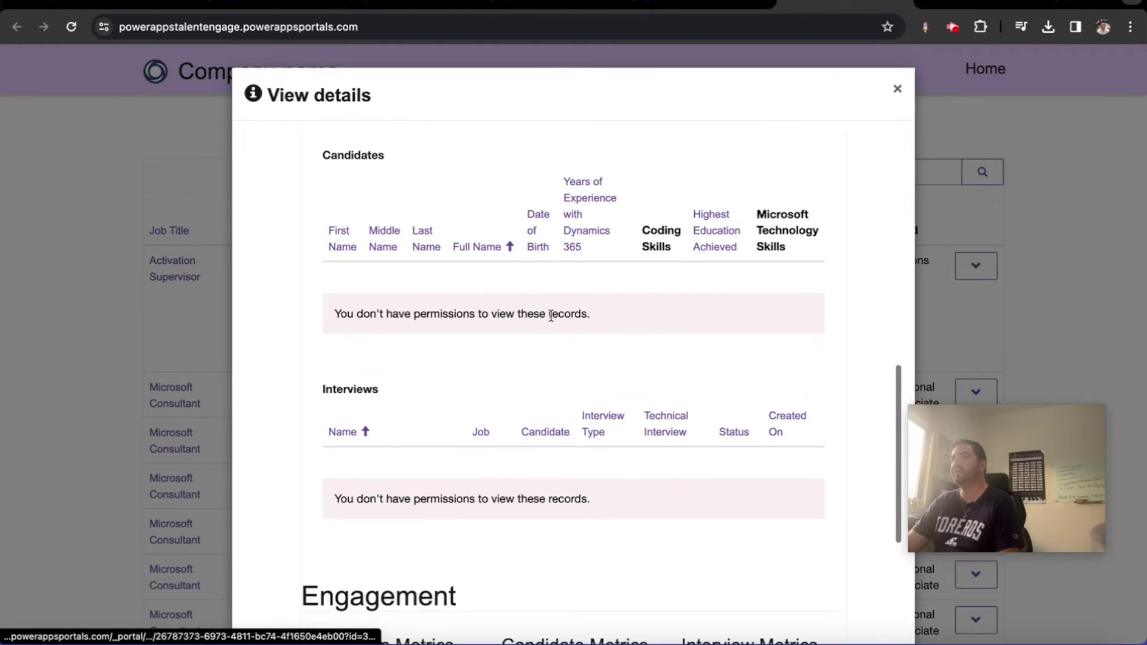
scroll(562, 322, "down", 2)
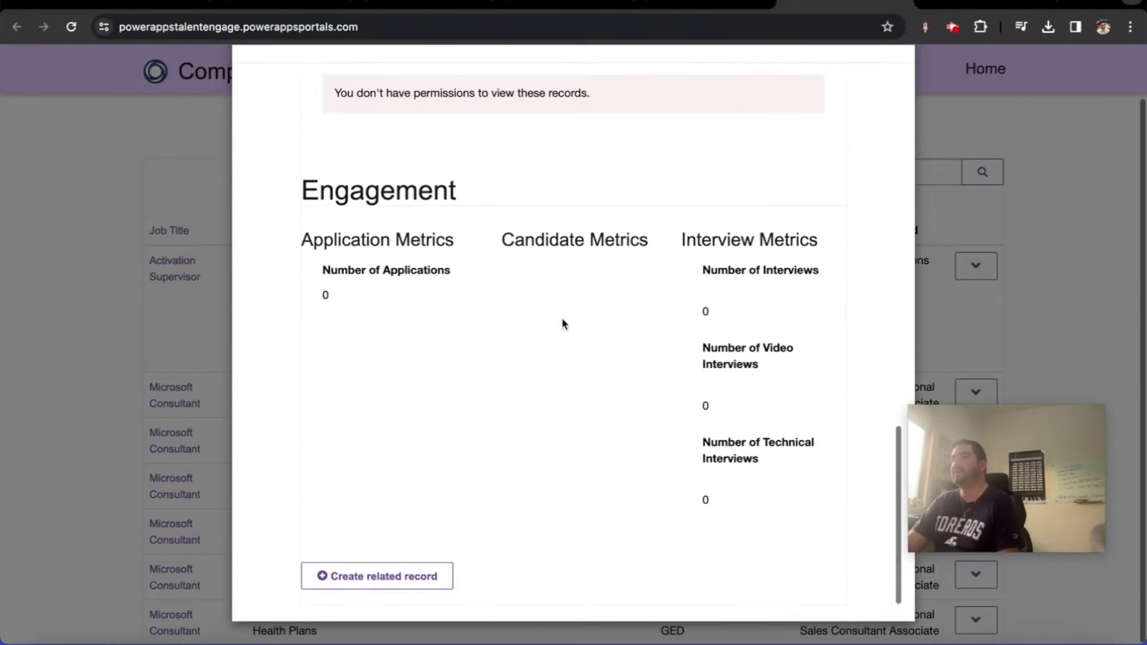
left_click(394, 587)
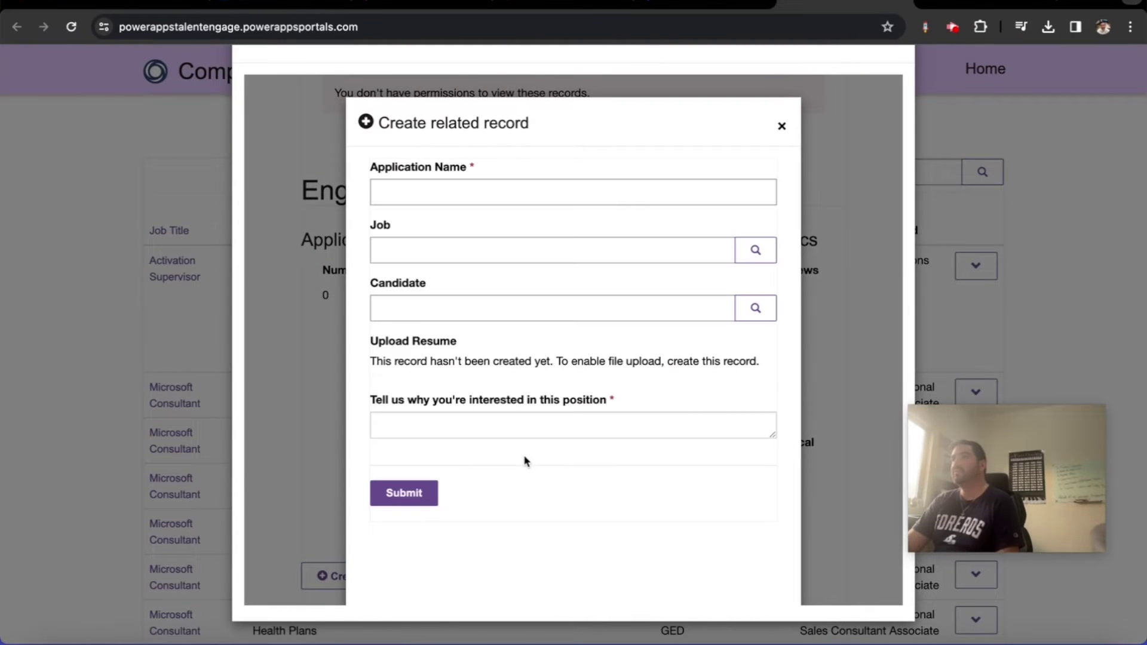
- Name the application 'Test Application' and link it to the Activation Supervisor job
left_click(508, 199)
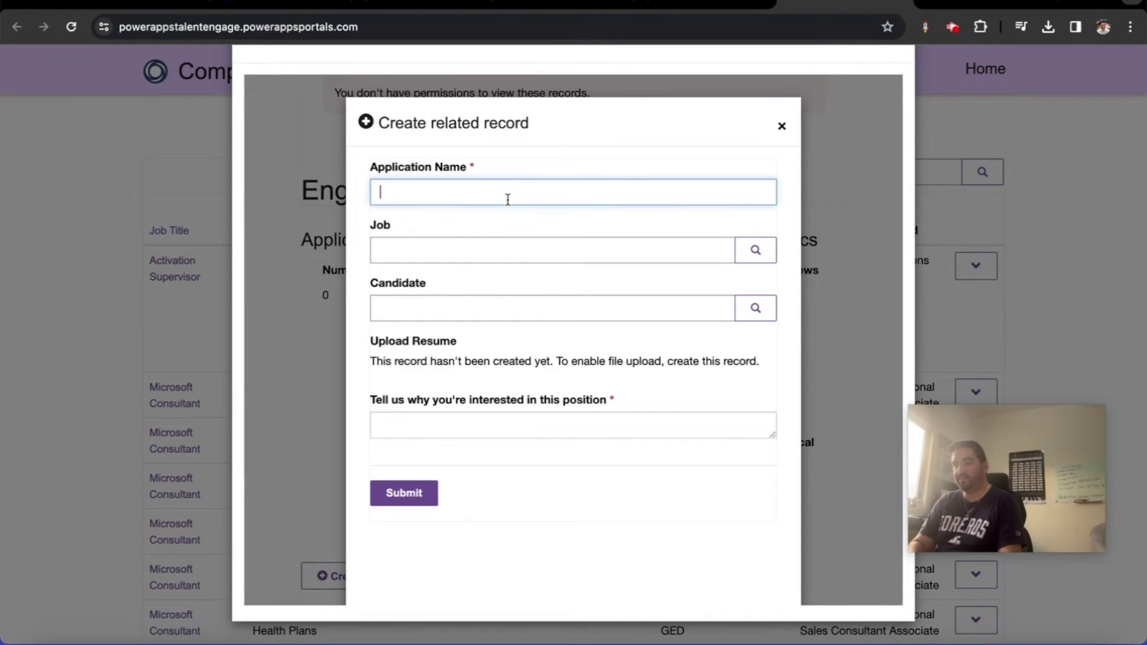
type("Test Ap")
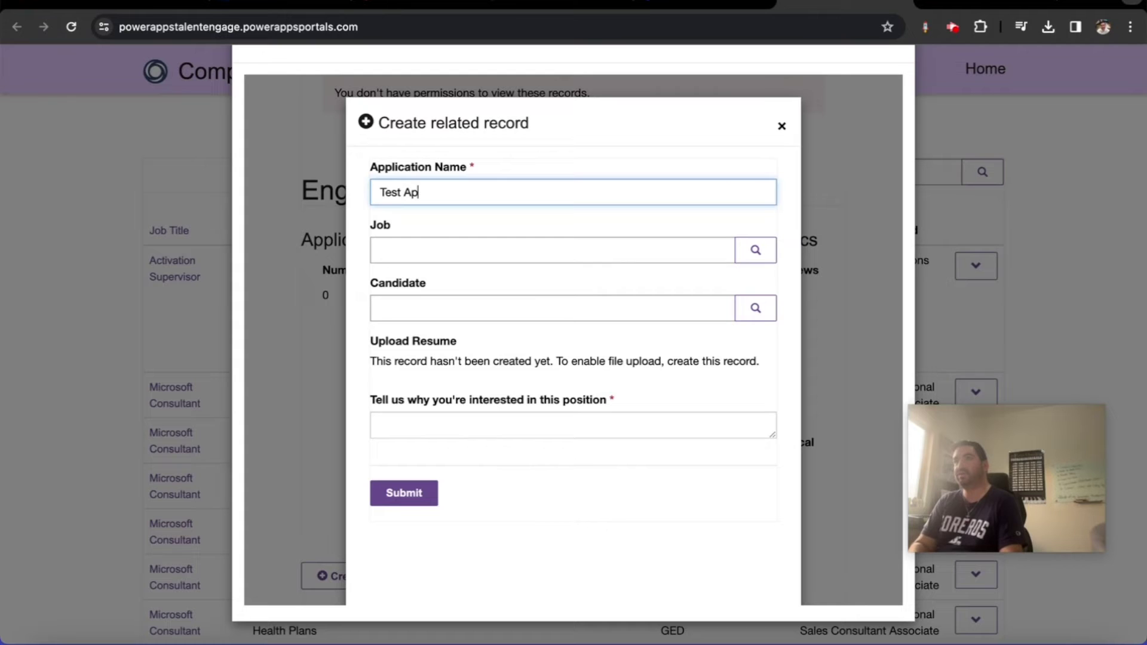
type("plication")
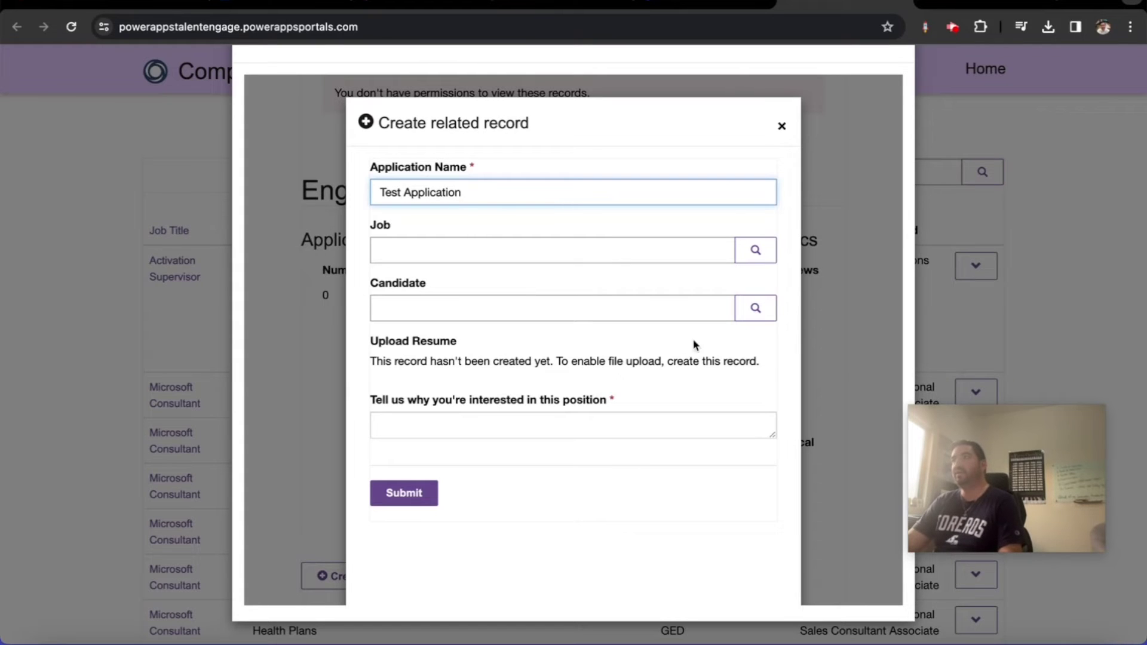
left_click(754, 250)
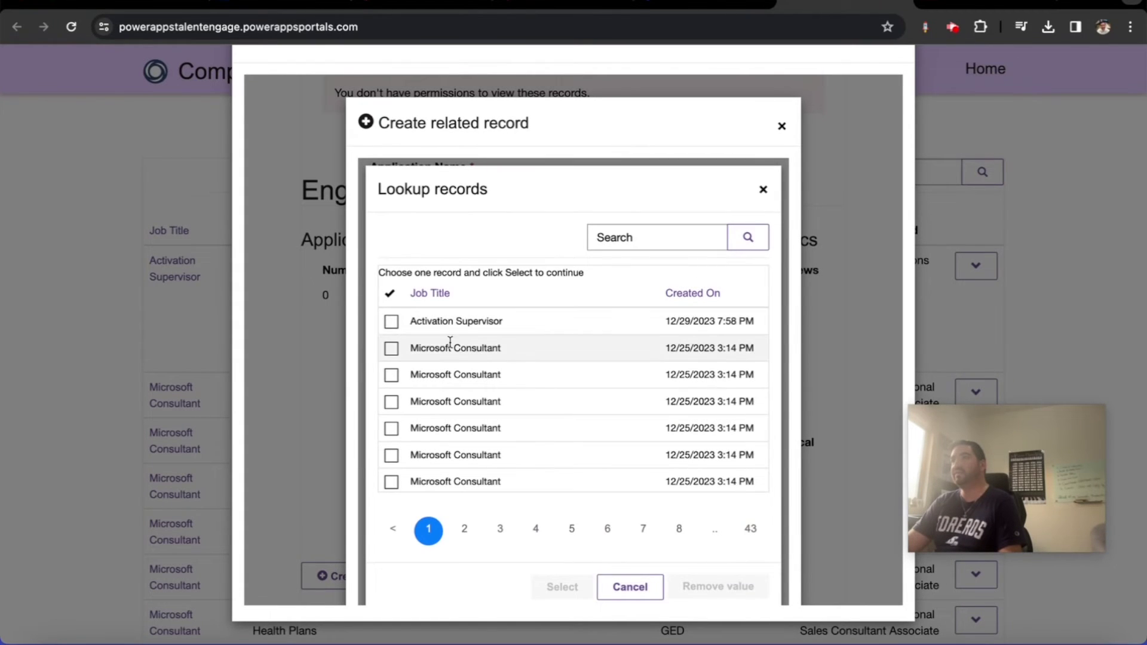
left_click(392, 322)
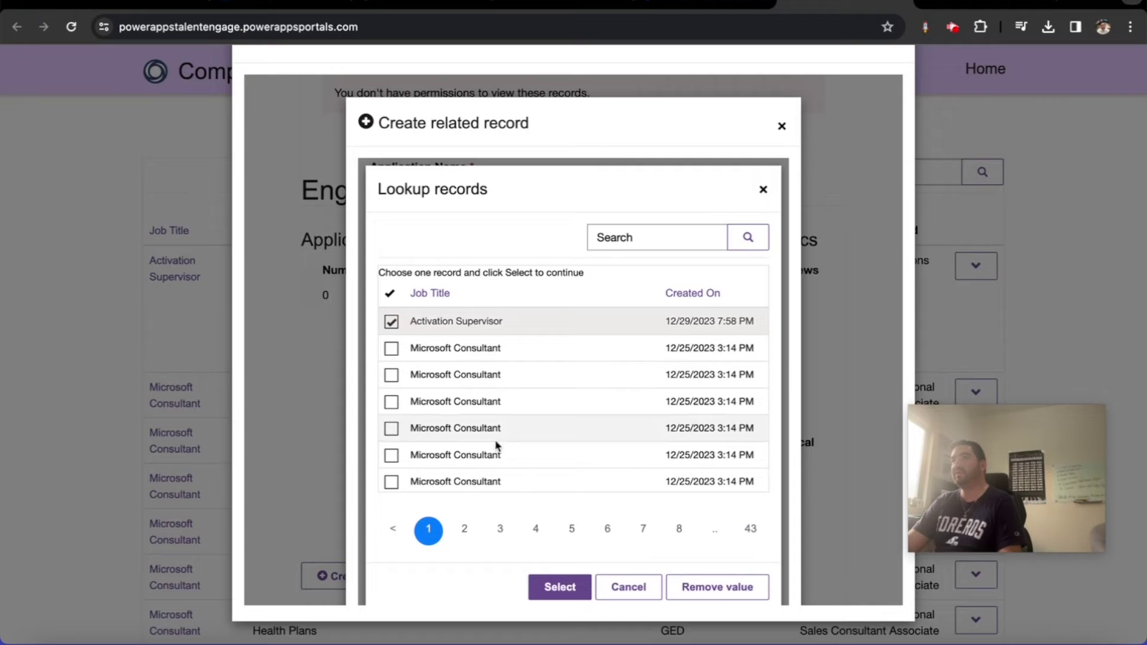
left_click(560, 587)
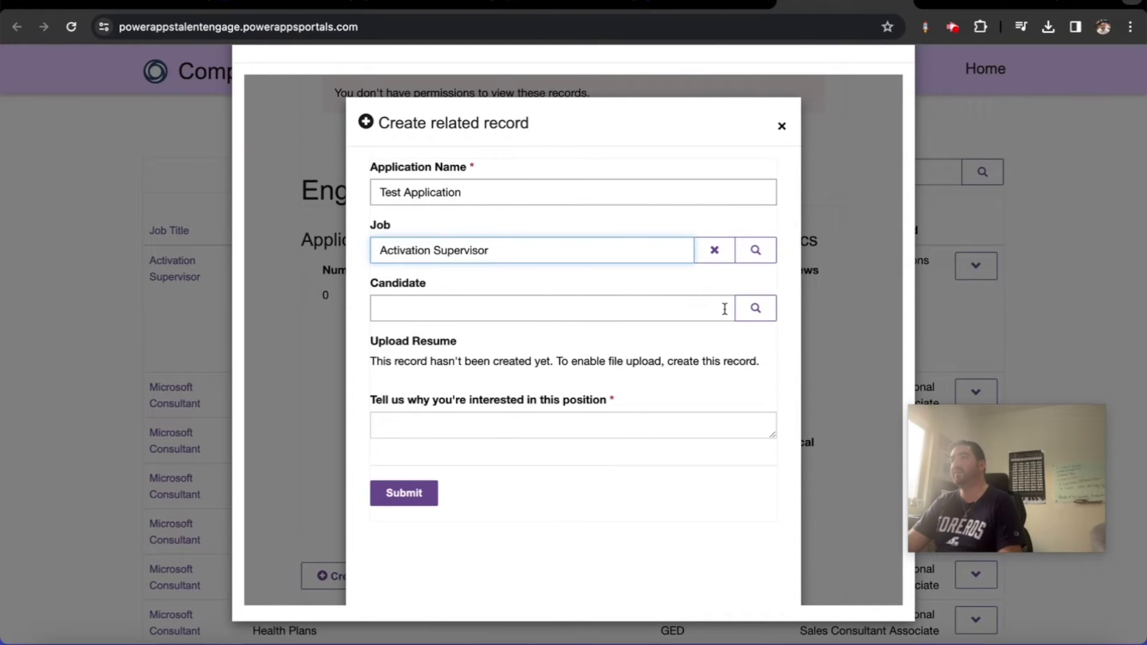
left_click(756, 308)
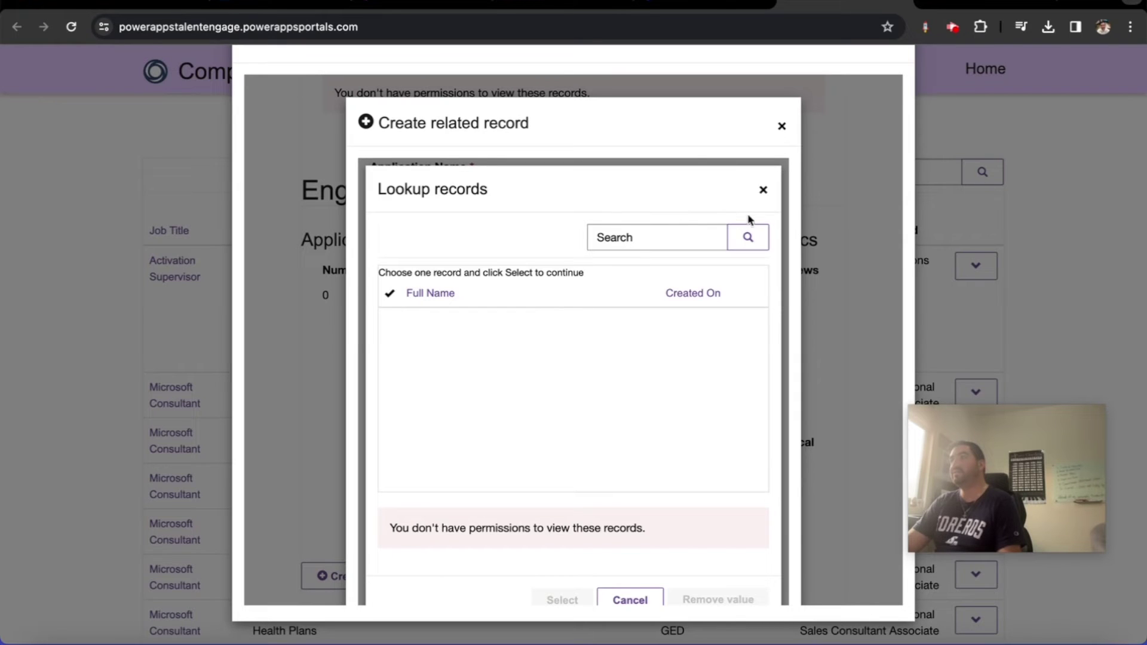
left_click(763, 190)
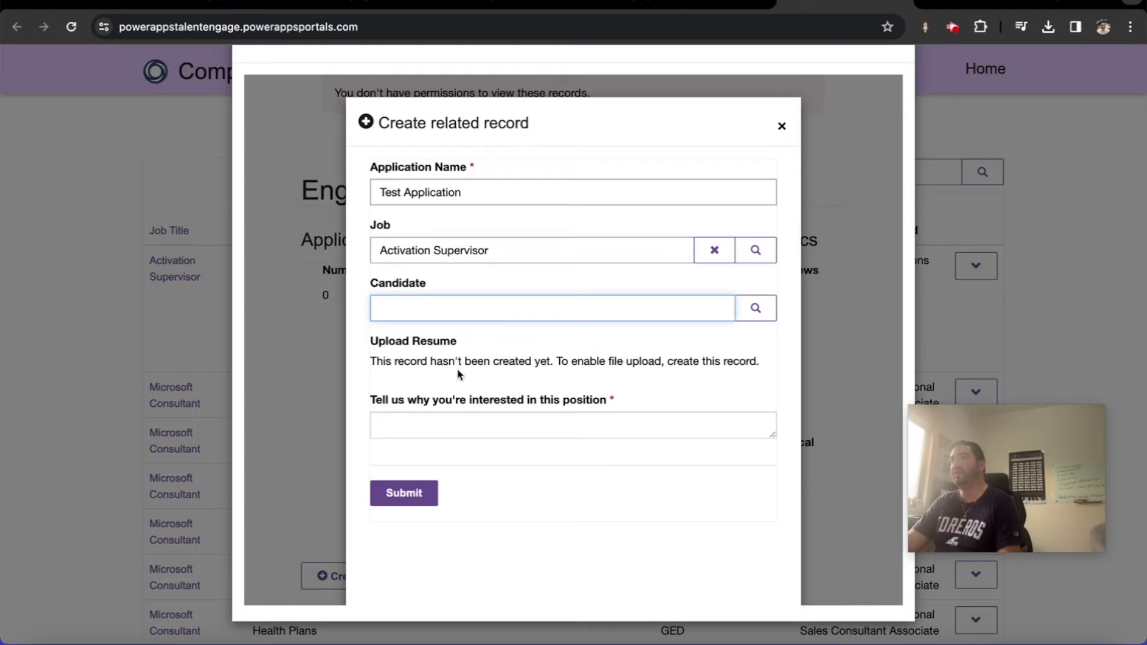
- Enter 'test application submission' as the interest reason and submit
left_click(537, 425)
type("te")
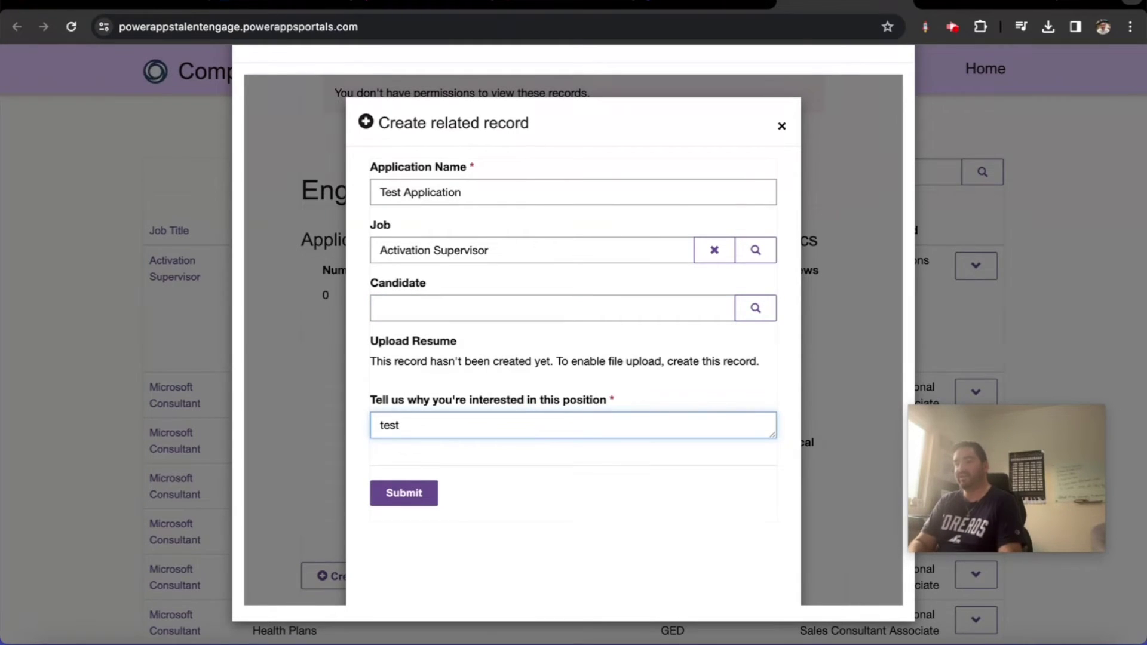
type("st appl")
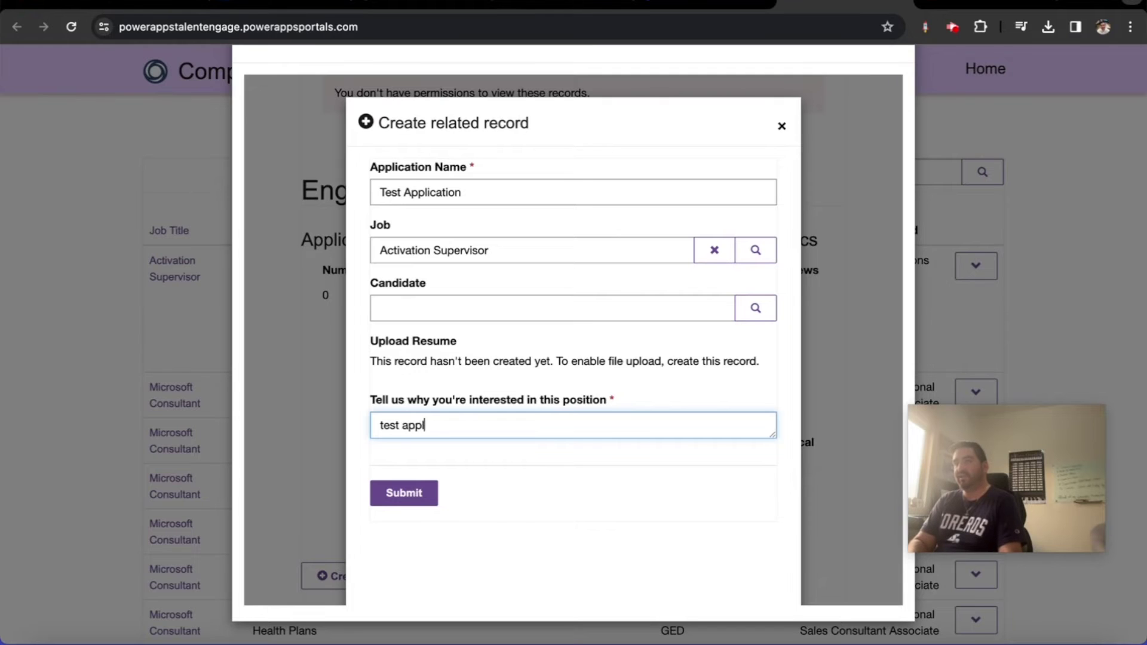
type("ication submis")
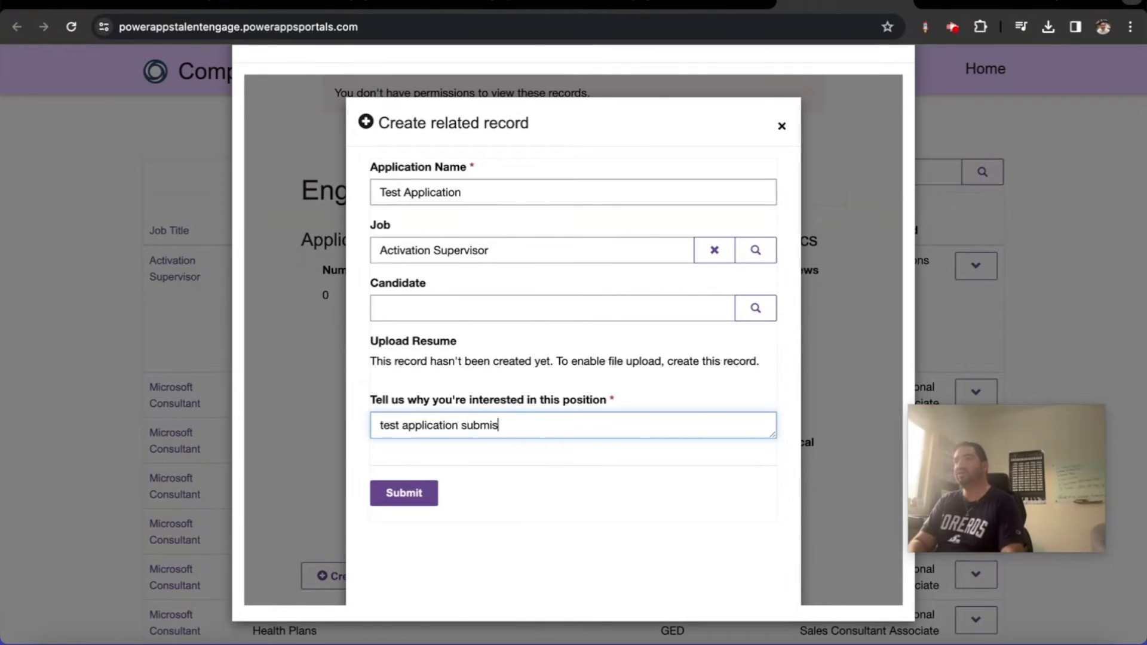
type("sion")
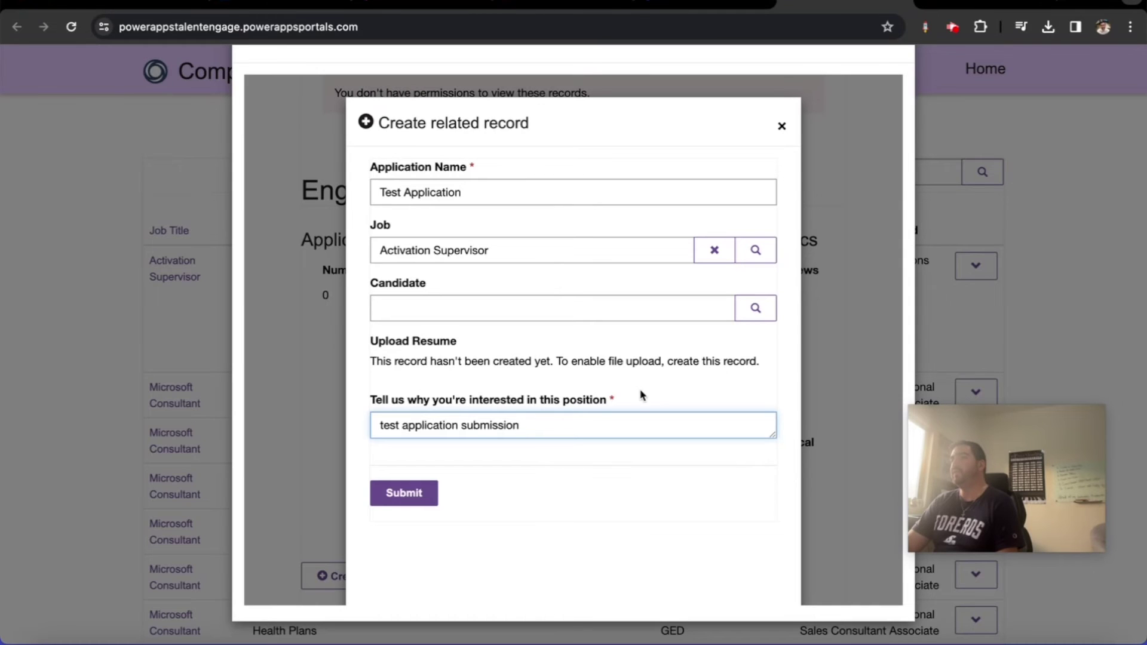
left_click(415, 504)
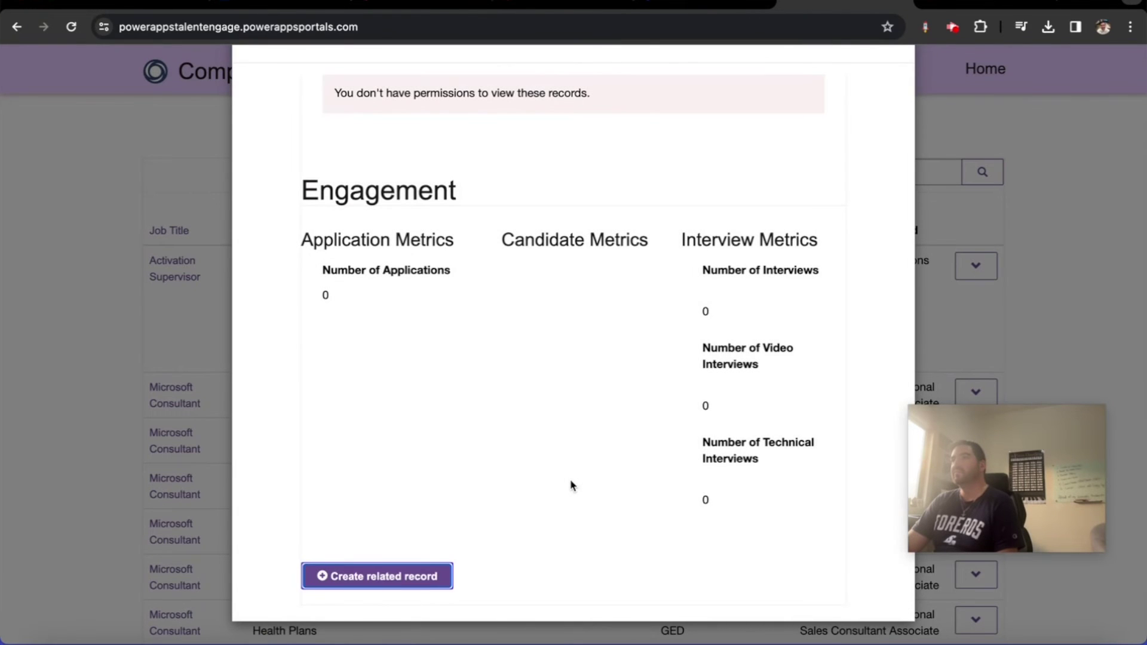
- Scroll up to find Test Application in the job's Applications list, then switch to Power Apps
scroll(589, 464, "up", 6)
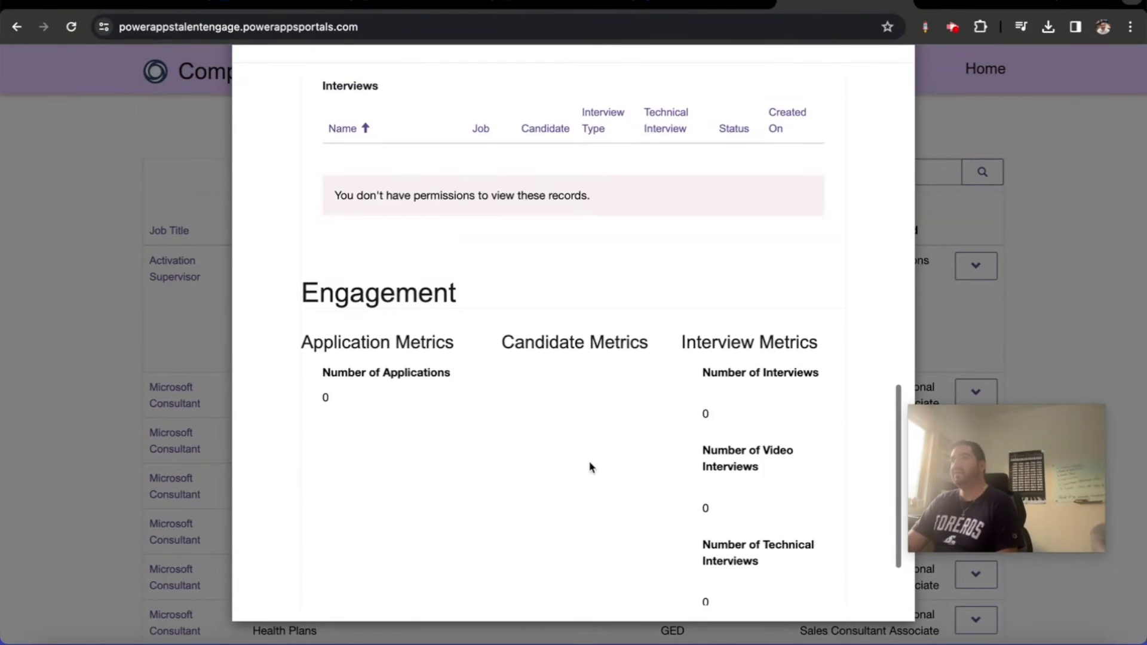
scroll(590, 467, "up", 4)
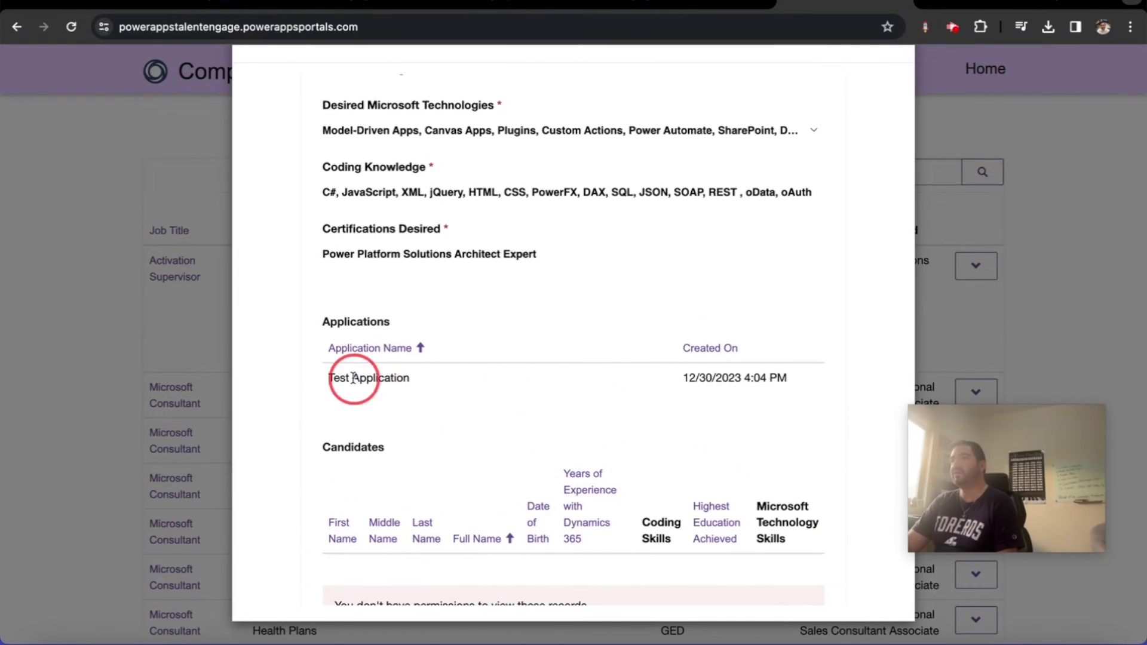
scroll(562, 395, "up", 5)
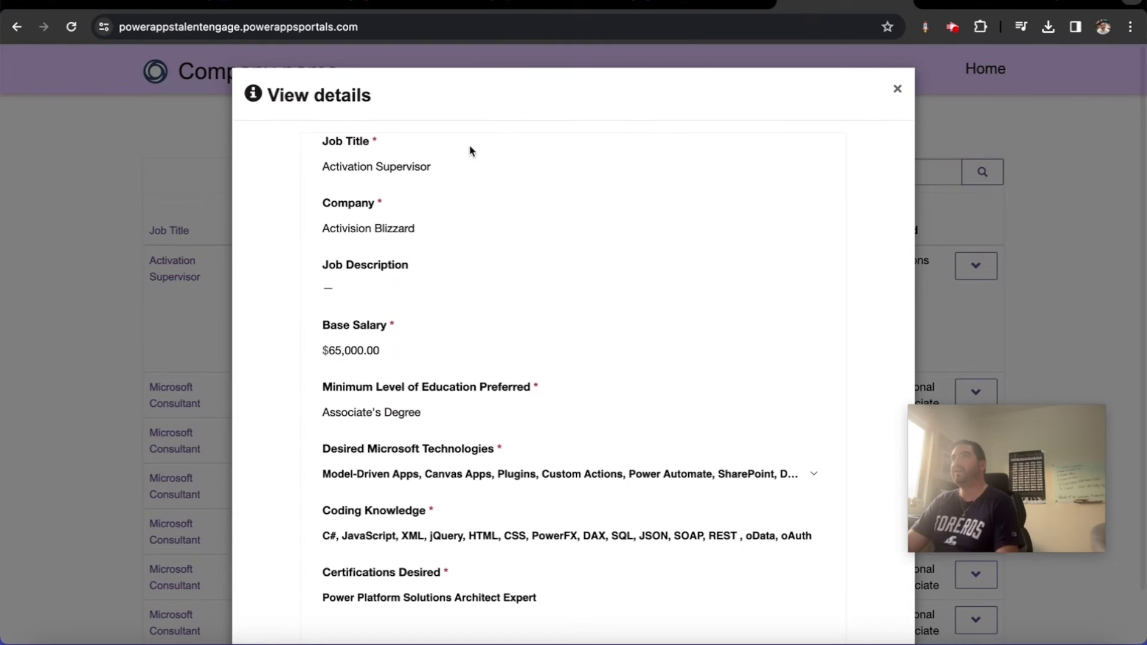
left_click(546, 5)
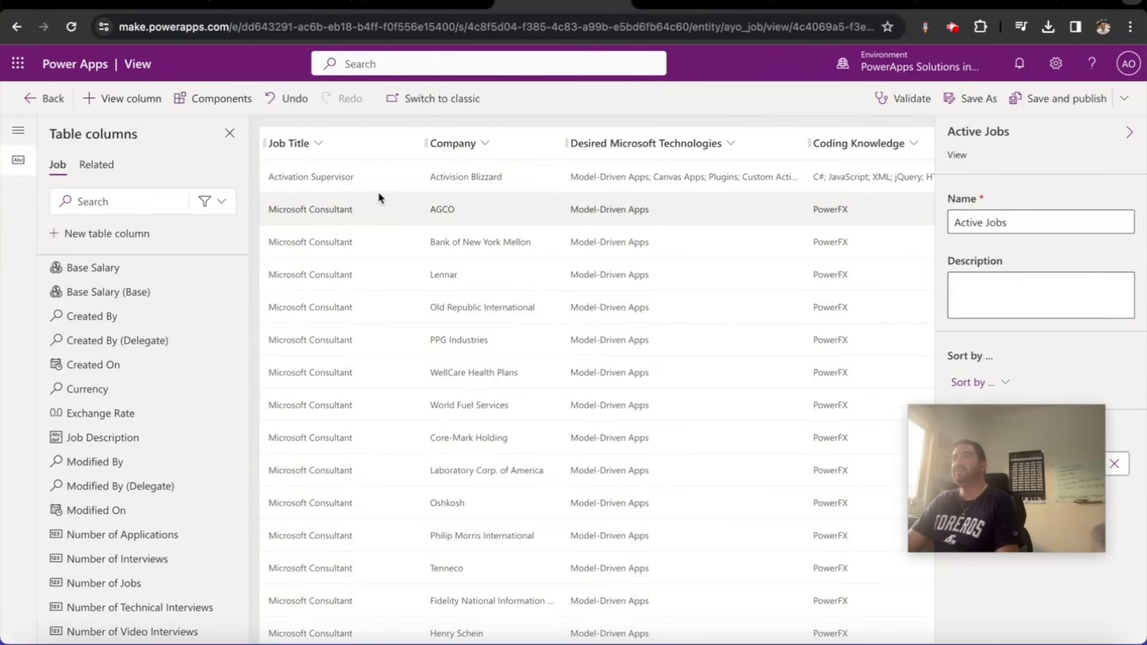
- Open Test Application from the Activation Supervisor job's Applications subgrid in the Recruitment App
left_click(414, 8)
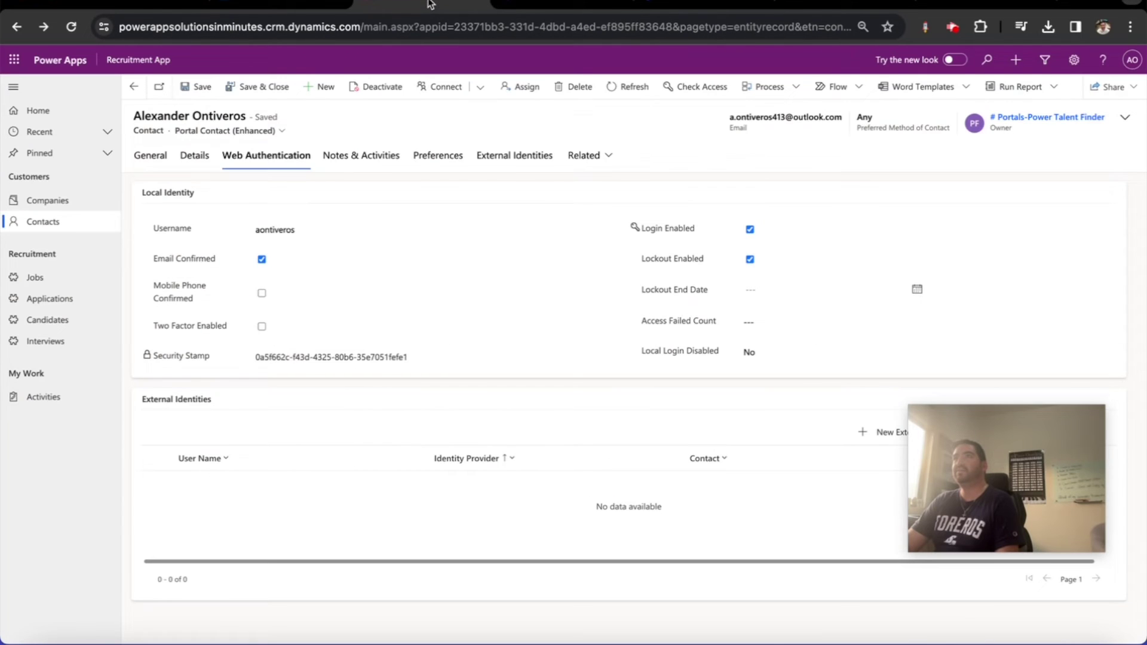
left_click(70, 206)
left_click(71, 275)
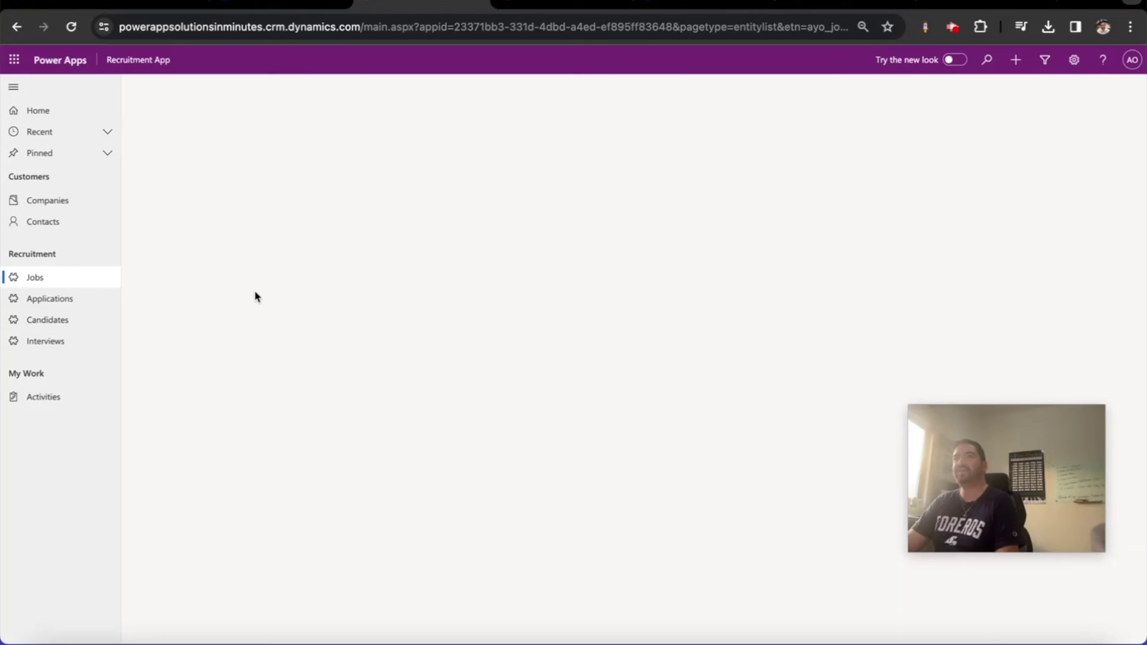
left_click(275, 174)
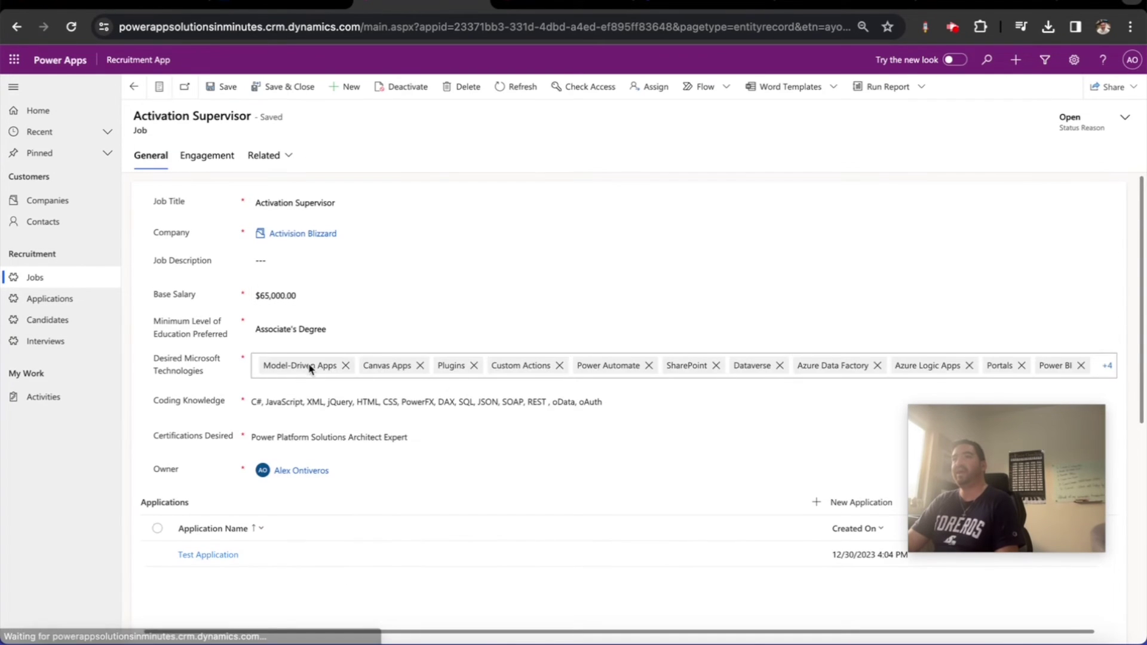
double_click(376, 558)
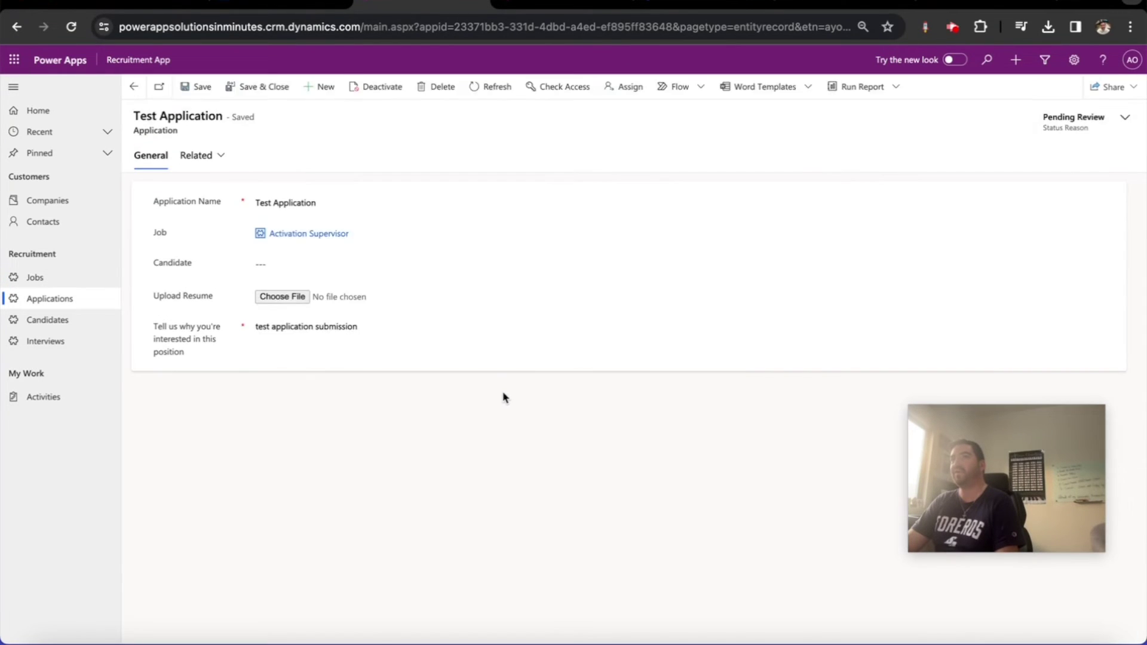
- Try the Candidate lookup and resume attachment, cancelling the file upload
left_click(288, 271)
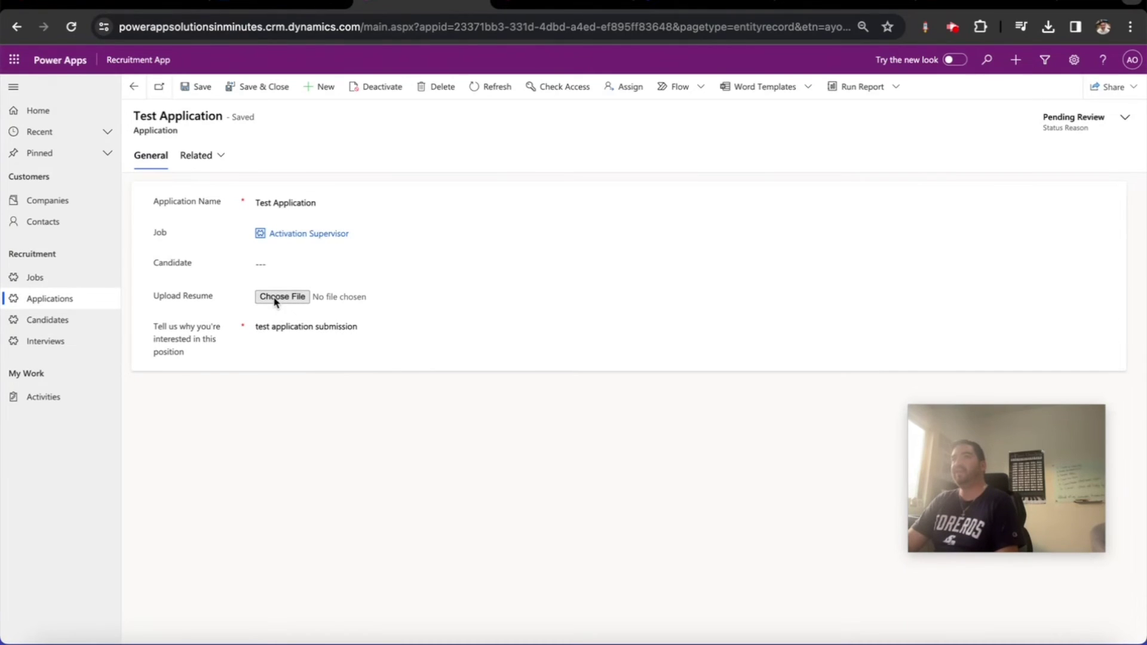
left_click(280, 297)
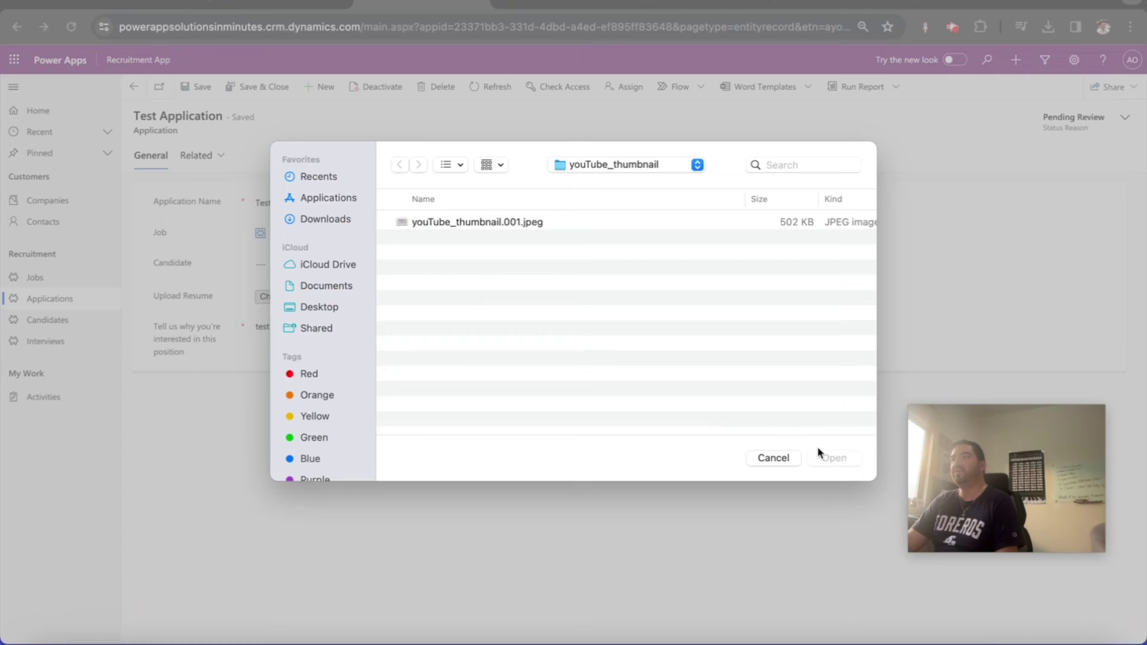
left_click(773, 458)
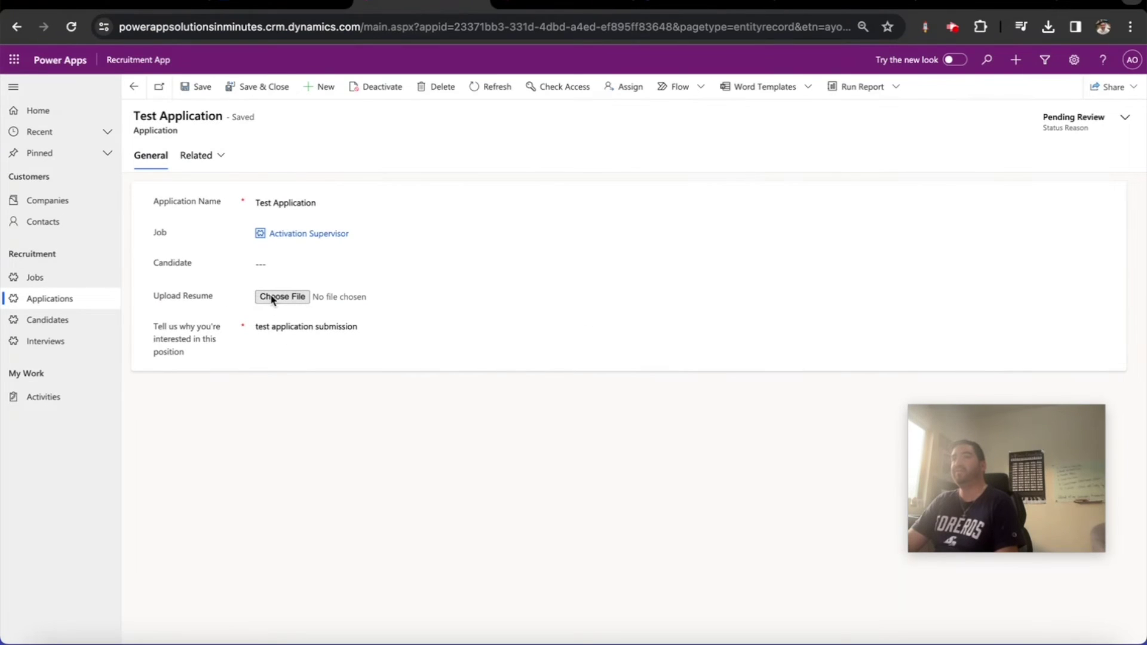
left_click(302, 267)
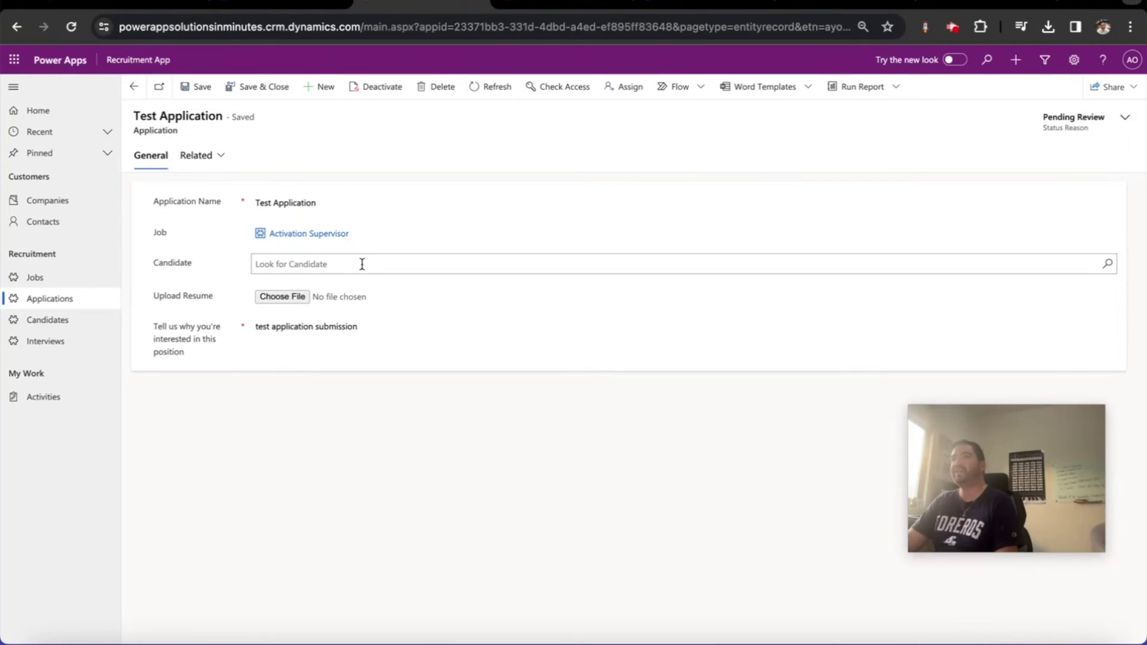